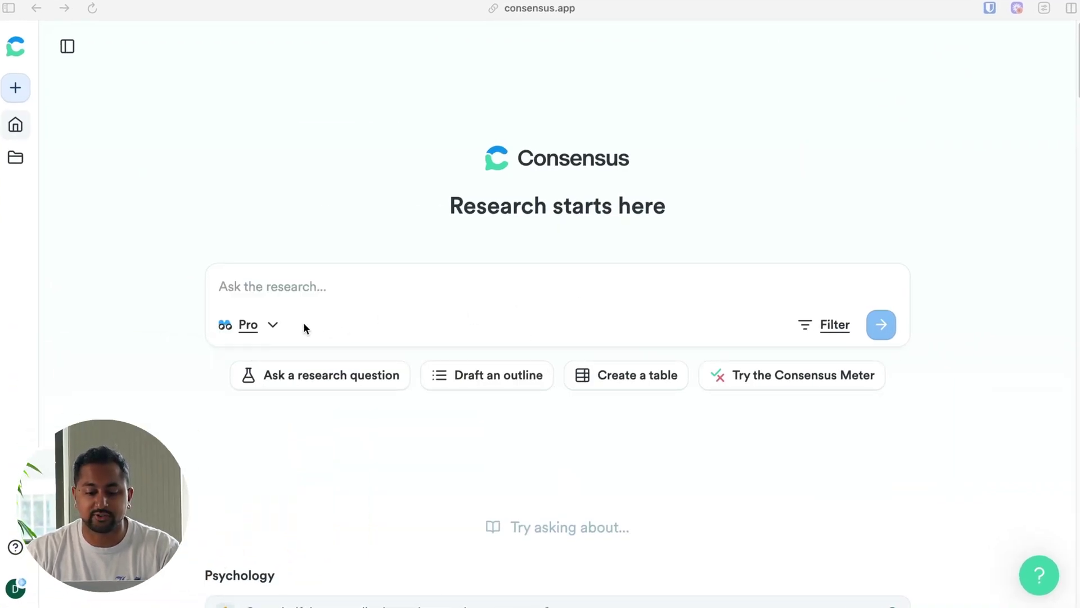
Step: Run a Deep mode search with the pasted question asking for a table comparing renewable energy benefits, challenges and costs
{"action": "left_click", "coordinate": [273, 328]}
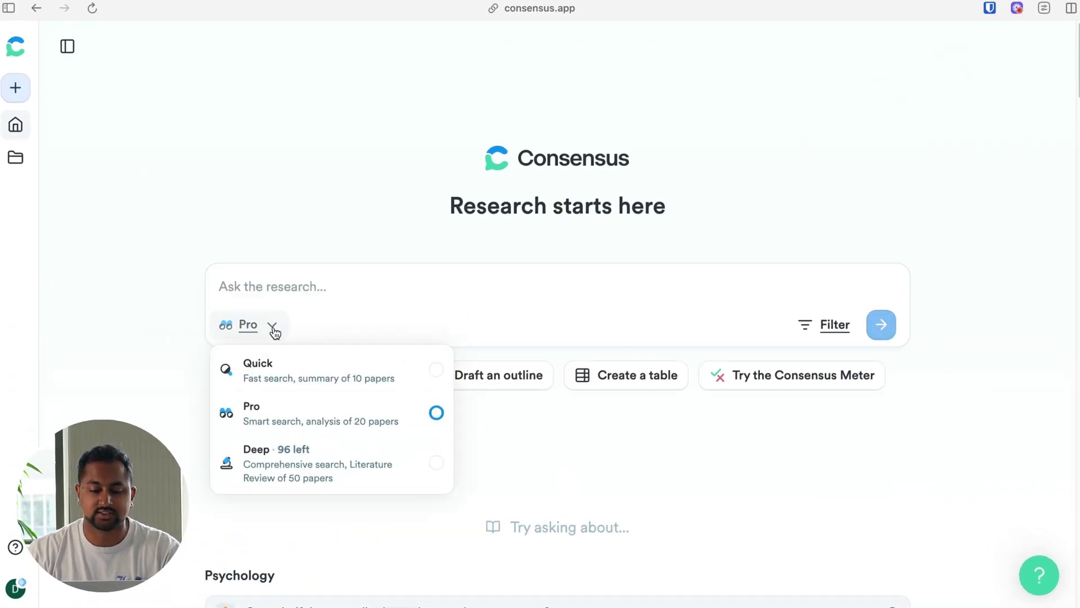
{"action": "left_click", "coordinate": [315, 457]}
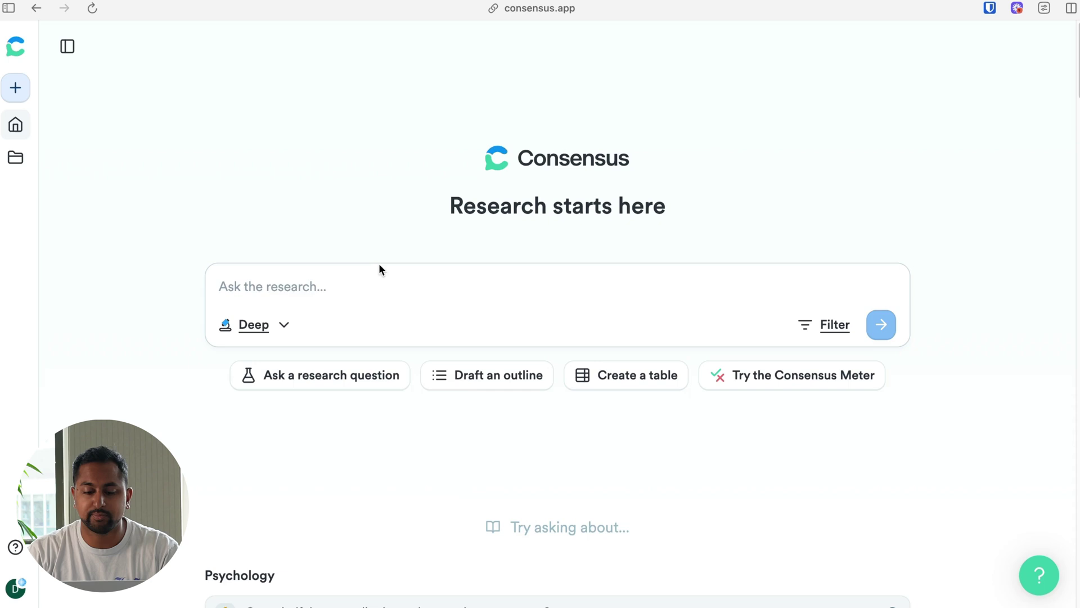
{"action": "left_click", "coordinate": [347, 286]}
{"action": "type", "text": "Create a table comparing the environmental benefits, challenges, and costs of different types of renewable energy"}
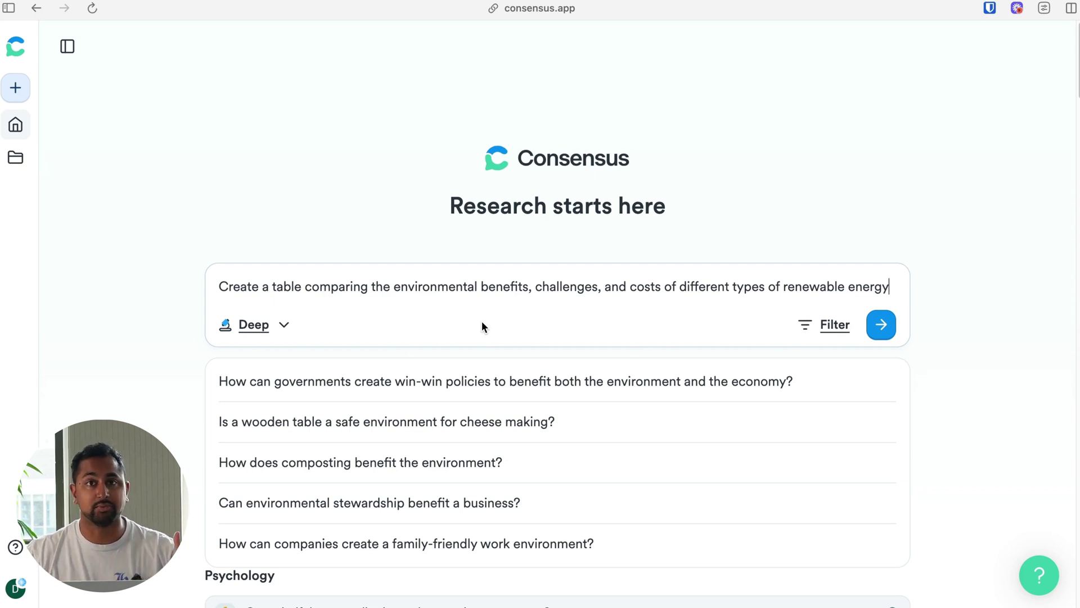
{"action": "left_click", "coordinate": [881, 326]}
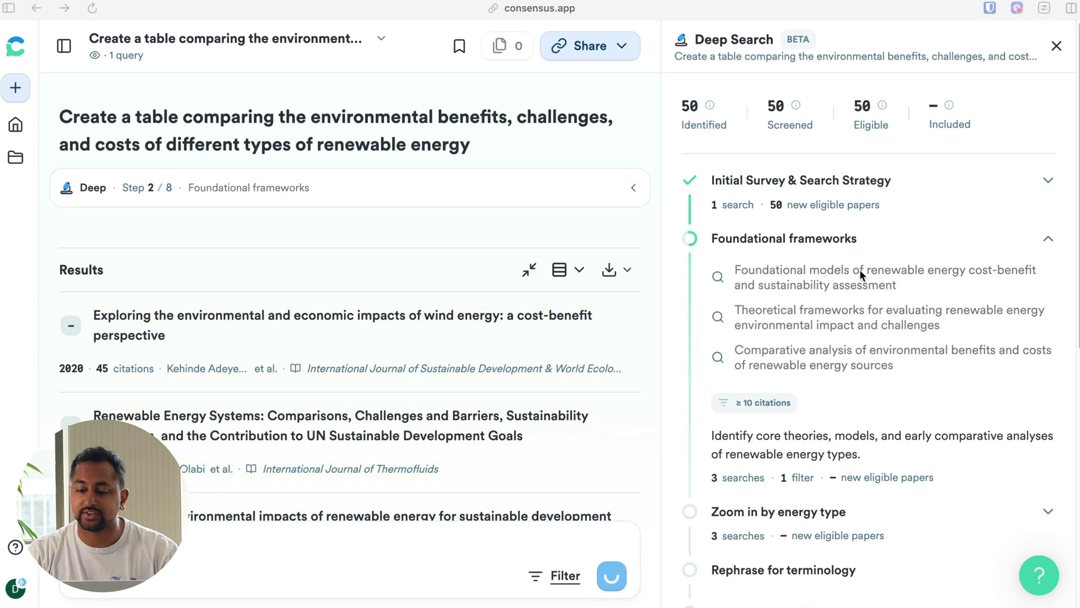
Step: Scroll the results list while the Deep Search gathers papers beside its search plan
{"action": "scroll", "coordinate": [862, 275], "scroll_direction": "down", "scroll_amount": 2}
{"action": "scroll", "coordinate": [860, 269], "scroll_direction": "down", "scroll_amount": 3}
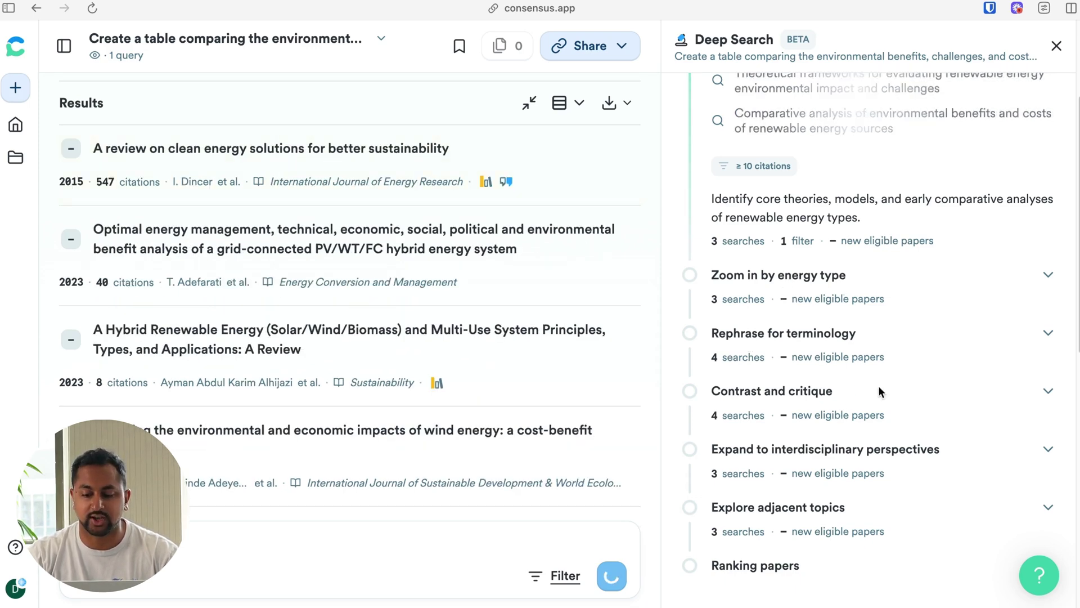
{"action": "scroll", "coordinate": [855, 450], "scroll_direction": "up", "scroll_amount": 5}
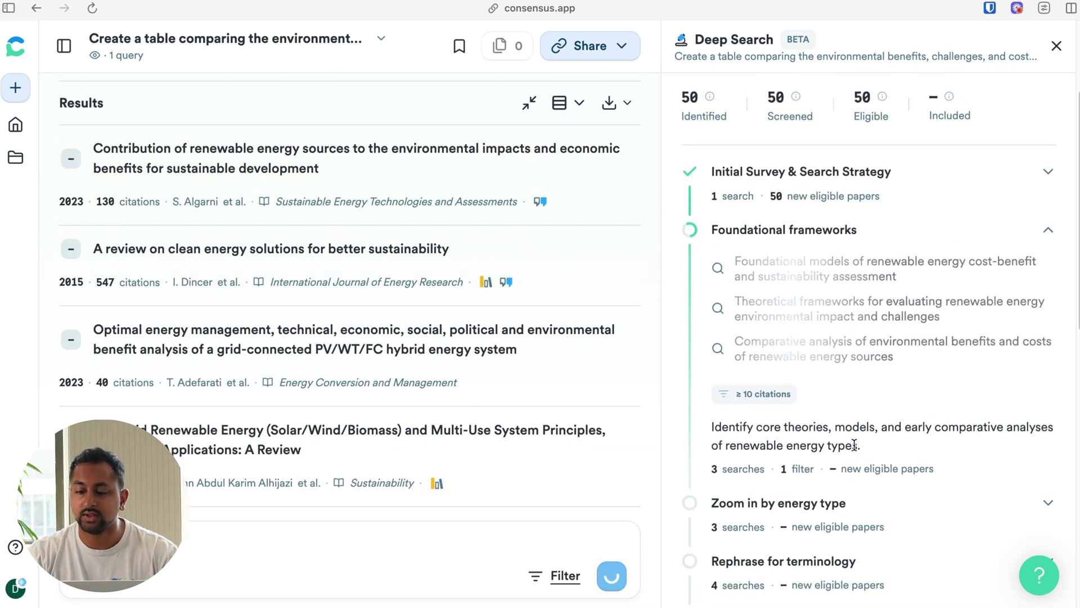
Step: Expand Initial Survey & Search Strategy and highlight its search-plan paragraph
{"action": "left_click", "coordinate": [1048, 172]}
{"action": "scroll", "coordinate": [991, 295], "scroll_direction": "down", "scroll_amount": 3}
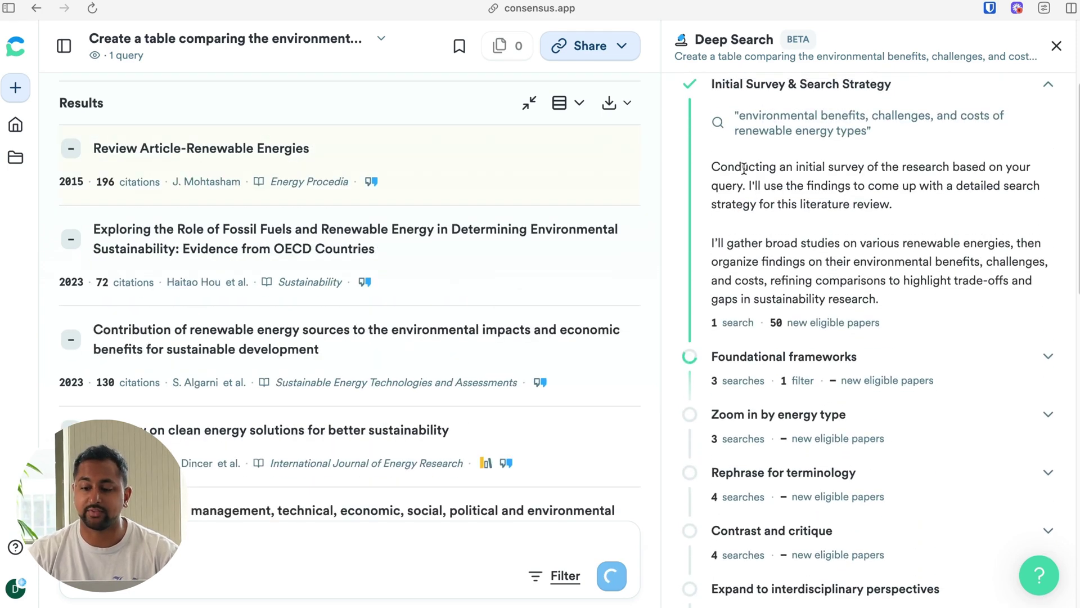
{"action": "left_click_drag", "start_coordinate": [707, 246], "coordinate": [891, 299]}
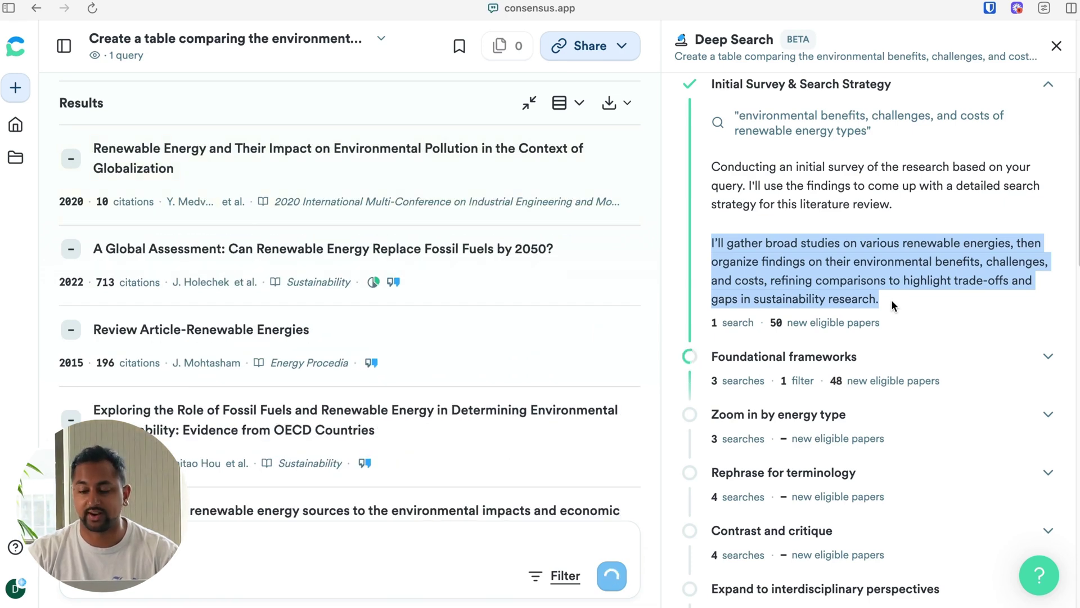
{"action": "left_click", "coordinate": [891, 300]}
{"action": "scroll", "coordinate": [890, 304], "scroll_direction": "down", "scroll_amount": 3}
Step: Expand the Foundational frameworks step and review its queries and energy-type searches
{"action": "left_click", "coordinate": [1049, 235]}
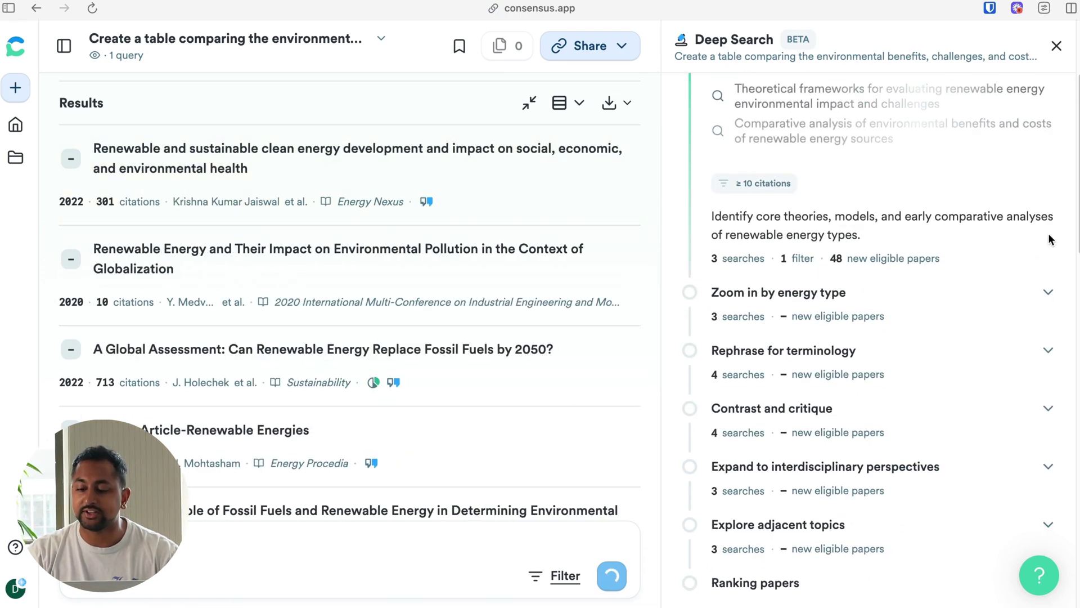
{"action": "scroll", "coordinate": [948, 194], "scroll_direction": "up", "scroll_amount": 3}
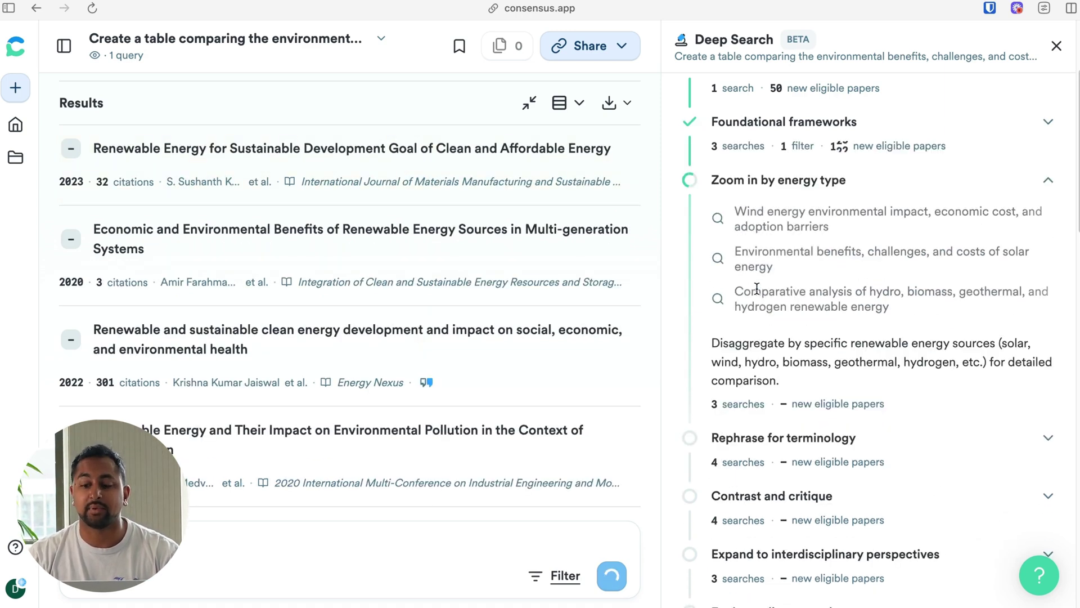
{"action": "left_click", "coordinate": [977, 137]}
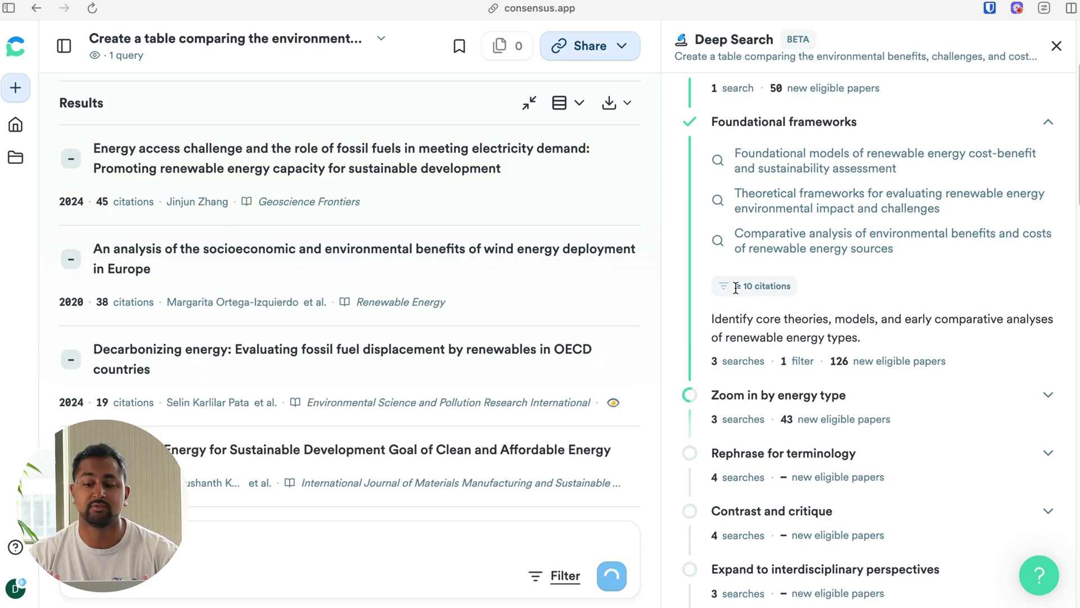
{"action": "scroll", "coordinate": [945, 159], "scroll_direction": "down", "scroll_amount": 2}
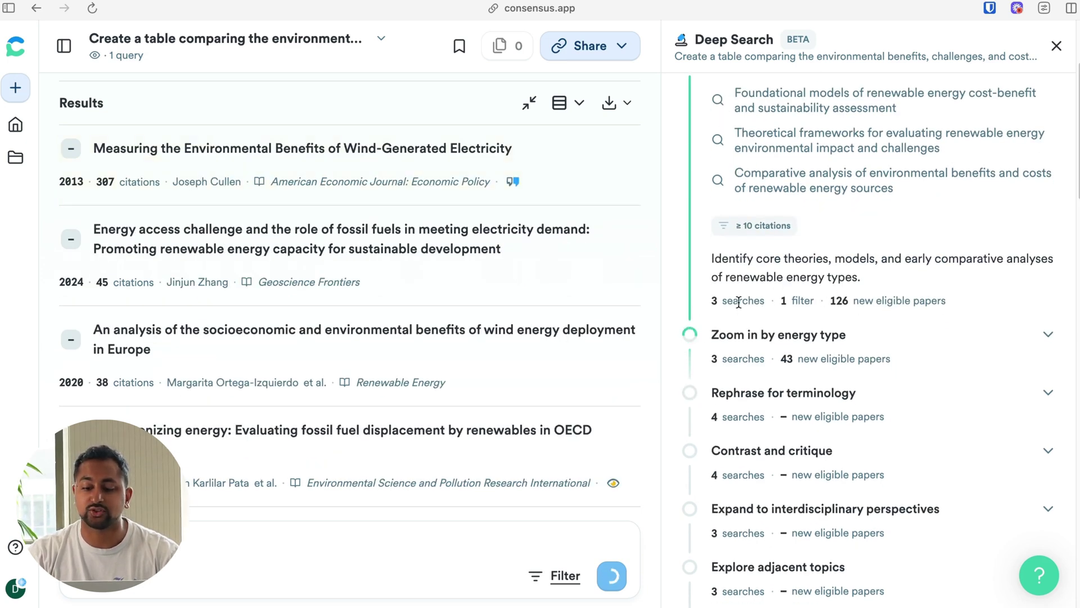
{"action": "scroll", "coordinate": [739, 302], "scroll_direction": "up", "scroll_amount": 1}
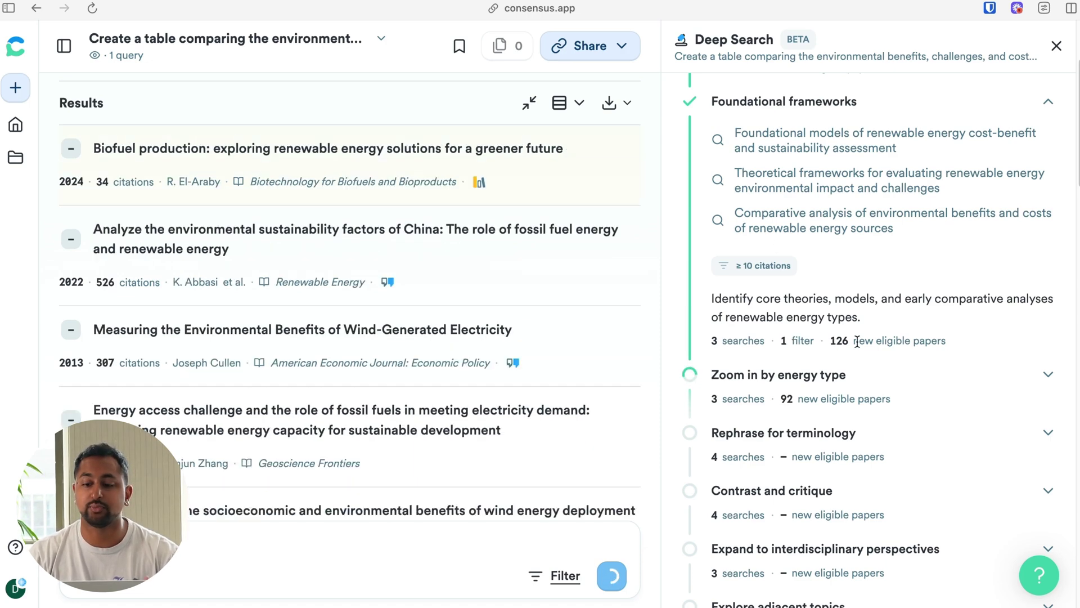
{"action": "scroll", "coordinate": [856, 341], "scroll_direction": "up", "scroll_amount": 3}
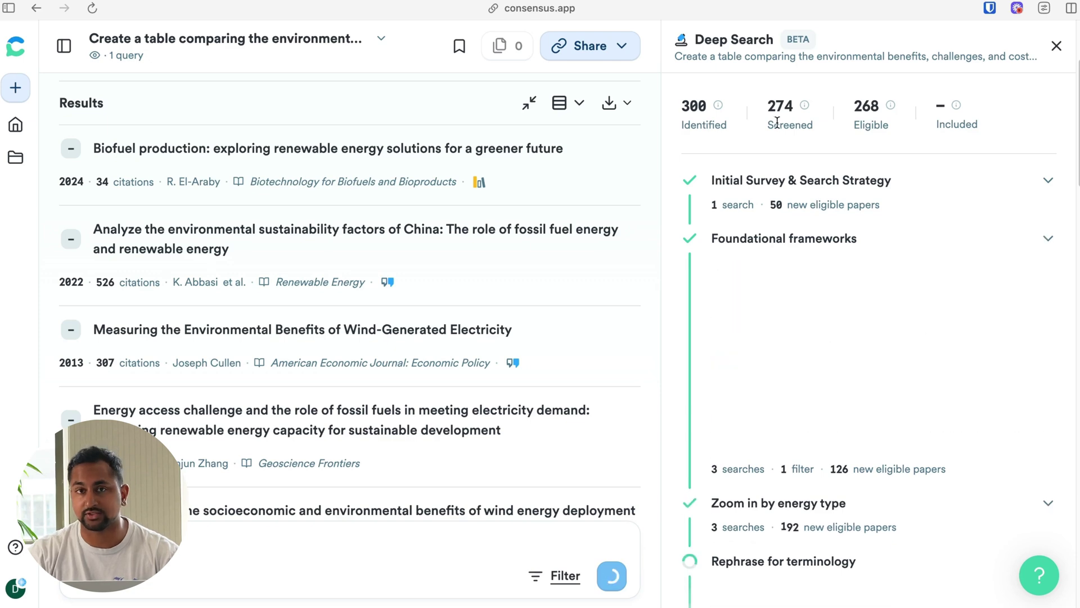
Step: Follow the remaining Deep Search steps through Ranking papers until the Solar and Wind table appears
{"action": "scroll", "coordinate": [797, 296], "scroll_direction": "down", "scroll_amount": 1}
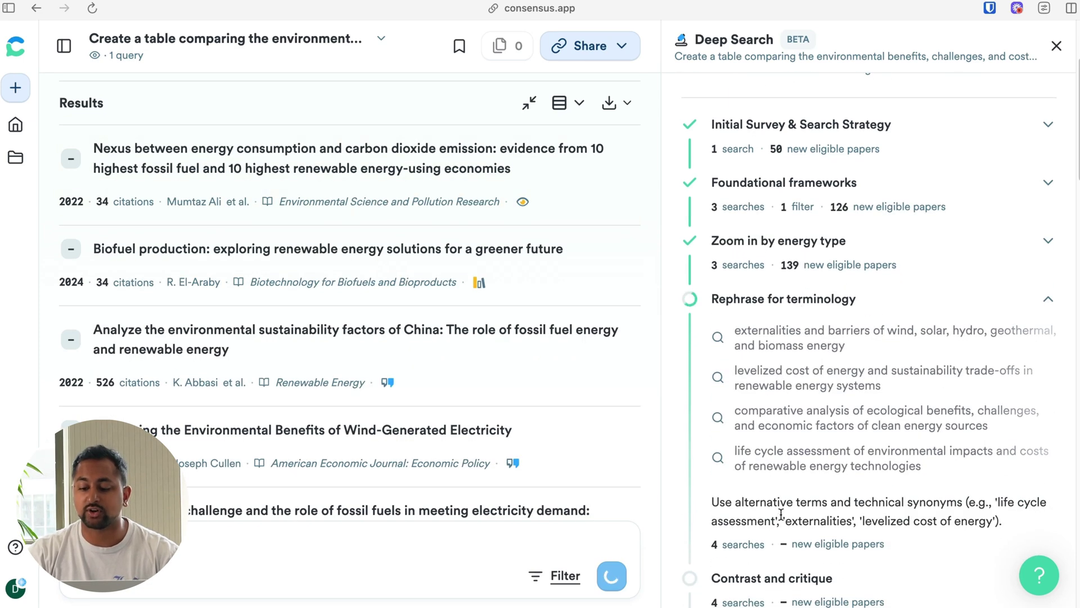
{"action": "scroll", "coordinate": [748, 225], "scroll_direction": "up", "scroll_amount": 1}
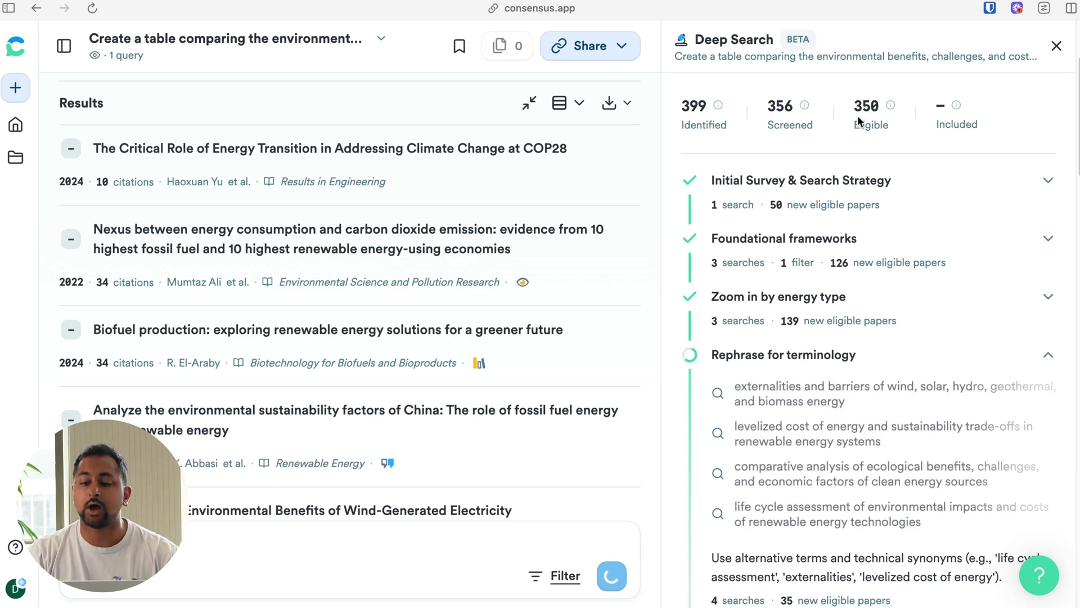
{"action": "mouse_move", "coordinate": [890, 104]}
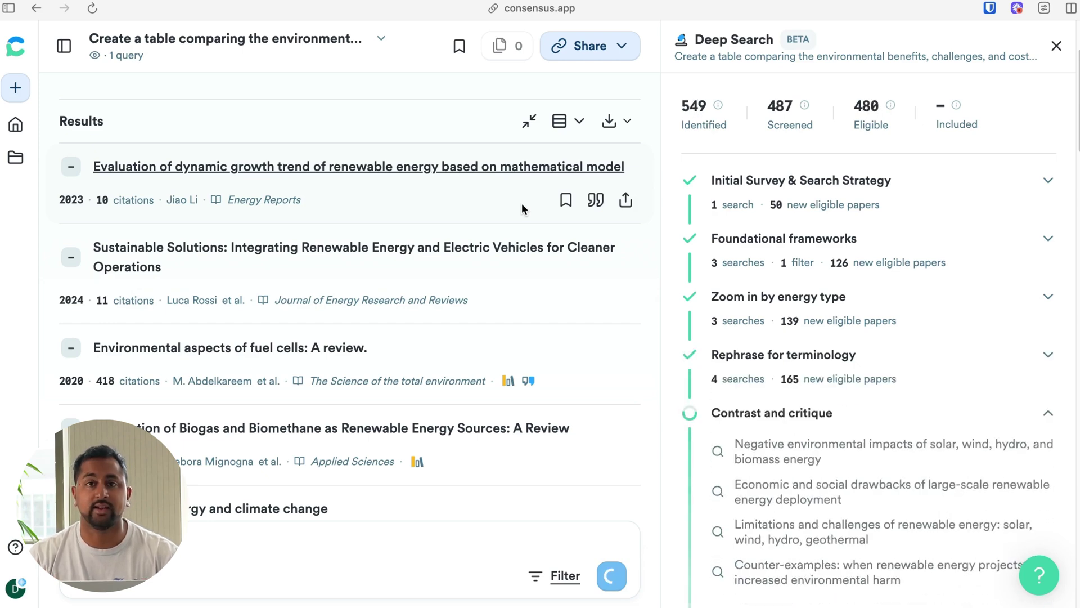
{"action": "scroll", "coordinate": [913, 423], "scroll_direction": "down", "scroll_amount": 5}
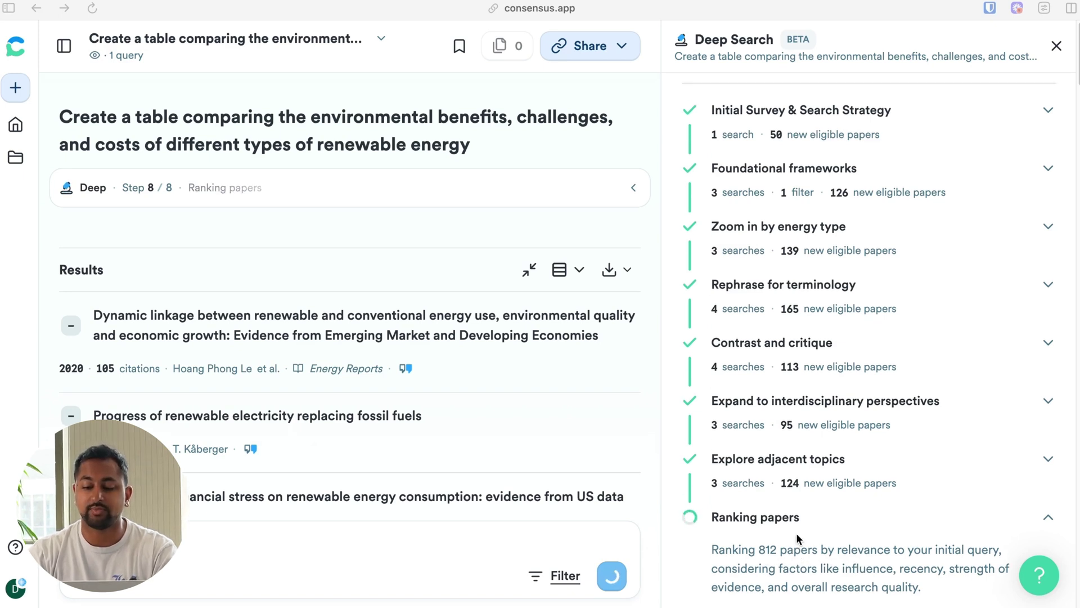
{"action": "scroll", "coordinate": [795, 532], "scroll_direction": "up", "scroll_amount": 3}
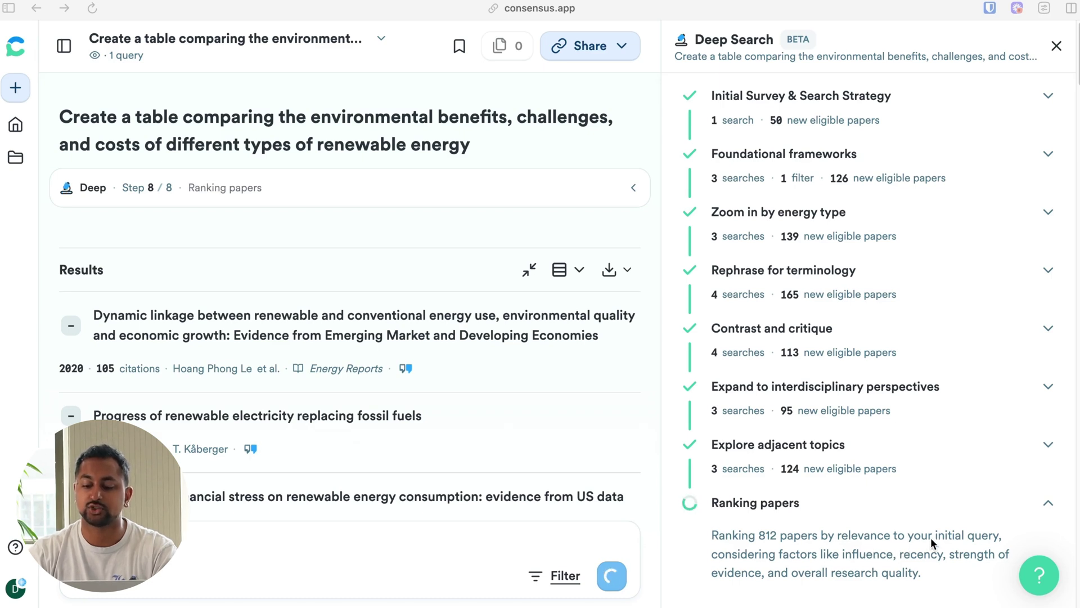
{"action": "scroll", "coordinate": [931, 538], "scroll_direction": "up", "scroll_amount": 3}
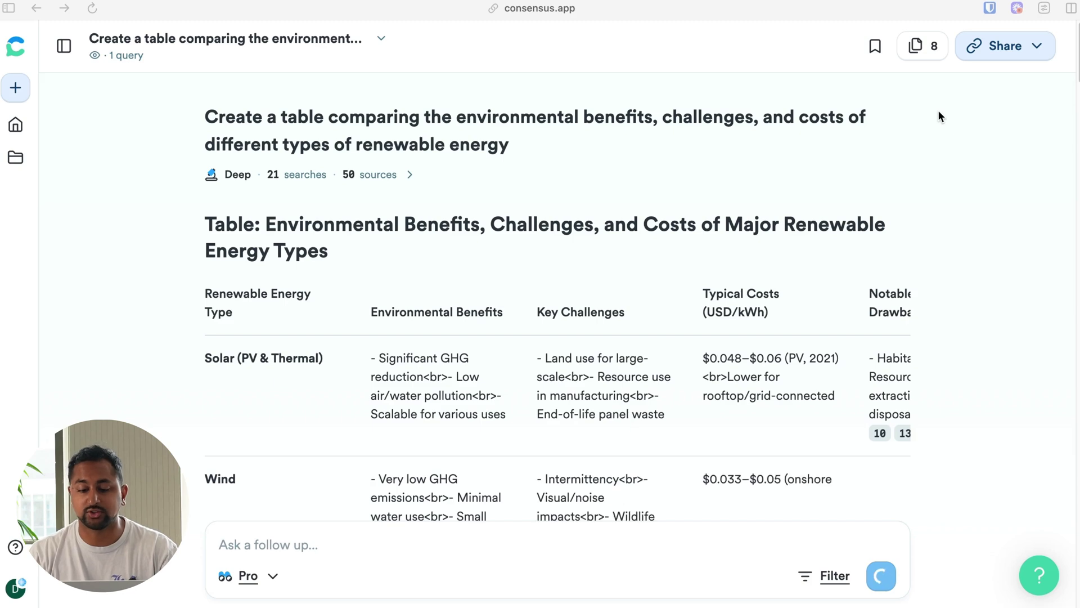
{"action": "scroll", "coordinate": [666, 179], "scroll_direction": "down", "scroll_amount": 1}
{"action": "scroll", "coordinate": [666, 180], "scroll_direction": "down", "scroll_amount": 9}
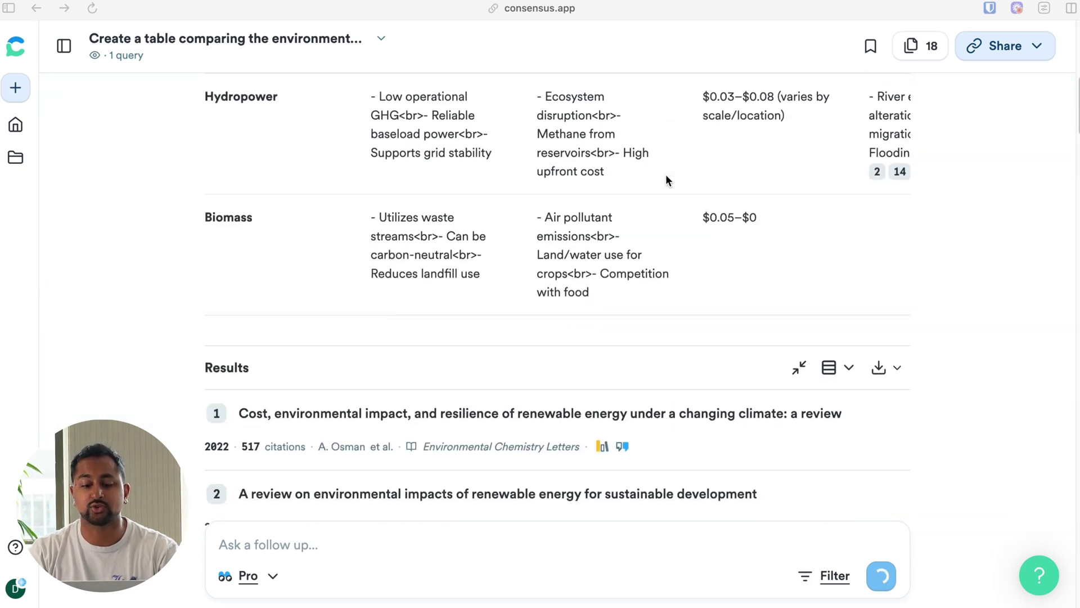
{"action": "scroll", "coordinate": [666, 174], "scroll_direction": "up", "scroll_amount": 2}
{"action": "scroll", "coordinate": [799, 264], "scroll_direction": "right", "scroll_amount": 2}
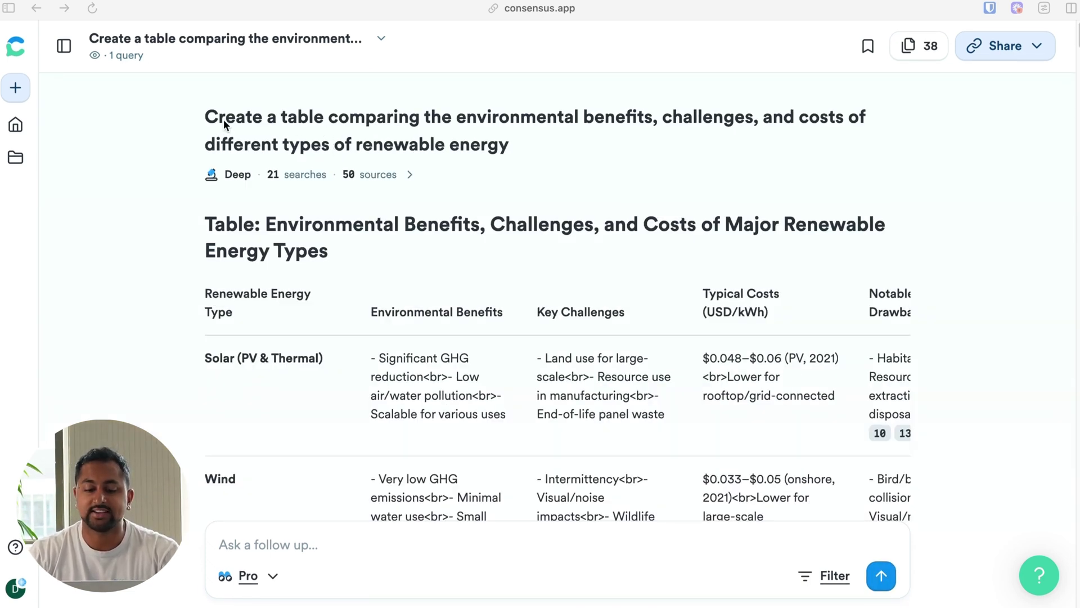
{"action": "scroll", "coordinate": [502, 149], "scroll_direction": "down", "scroll_amount": 5}
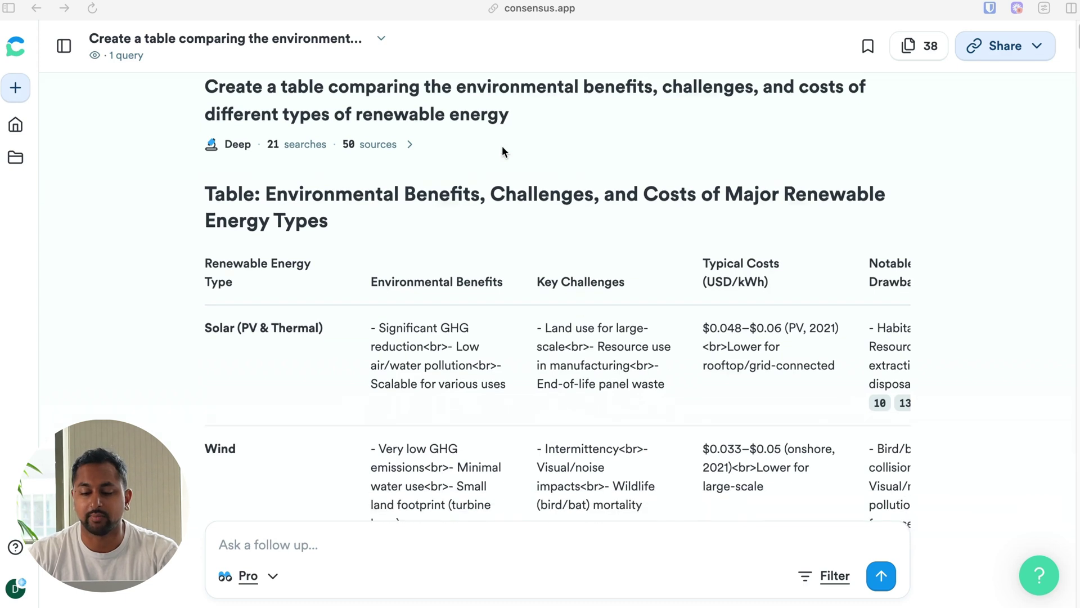
{"action": "scroll", "coordinate": [501, 146], "scroll_direction": "right", "scroll_amount": 2}
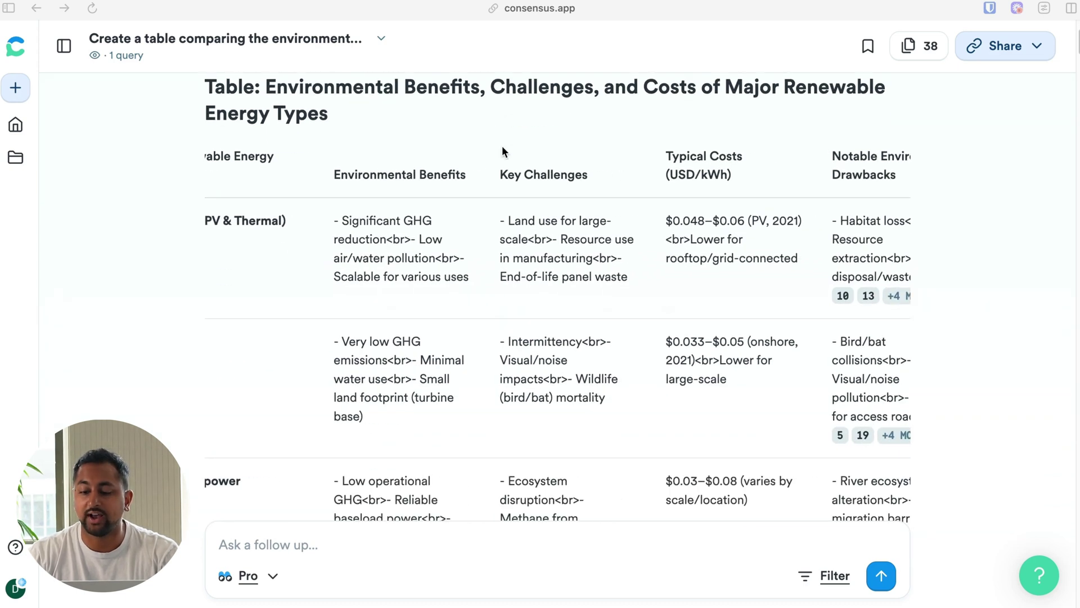
{"action": "scroll", "coordinate": [502, 146], "scroll_direction": "left", "scroll_amount": 2}
{"action": "scroll", "coordinate": [355, 264], "scroll_direction": "down", "scroll_amount": 2}
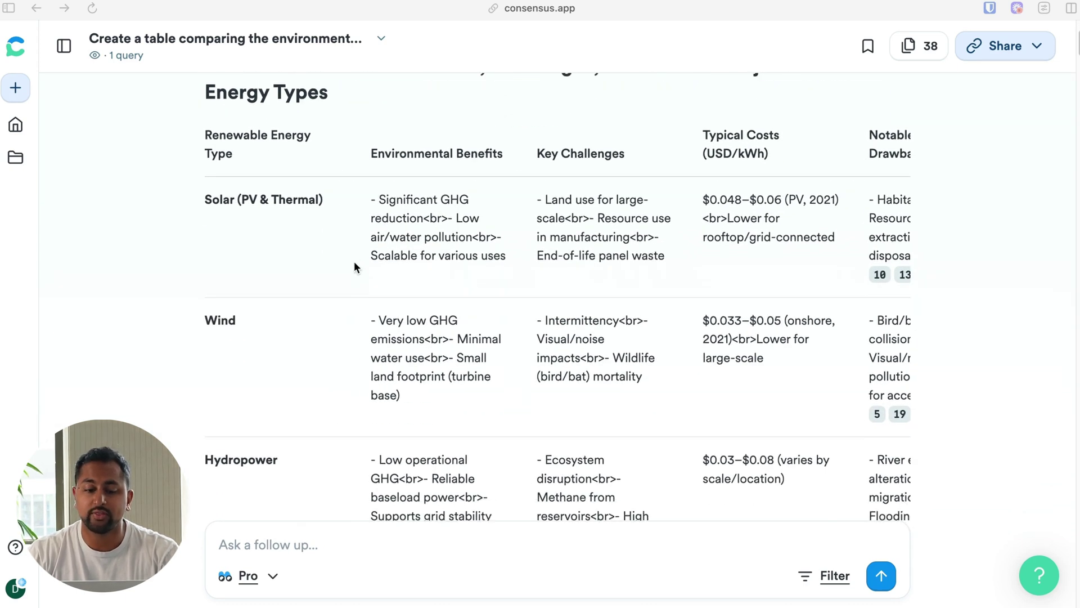
{"action": "scroll", "coordinate": [342, 346], "scroll_direction": "up", "scroll_amount": 1}
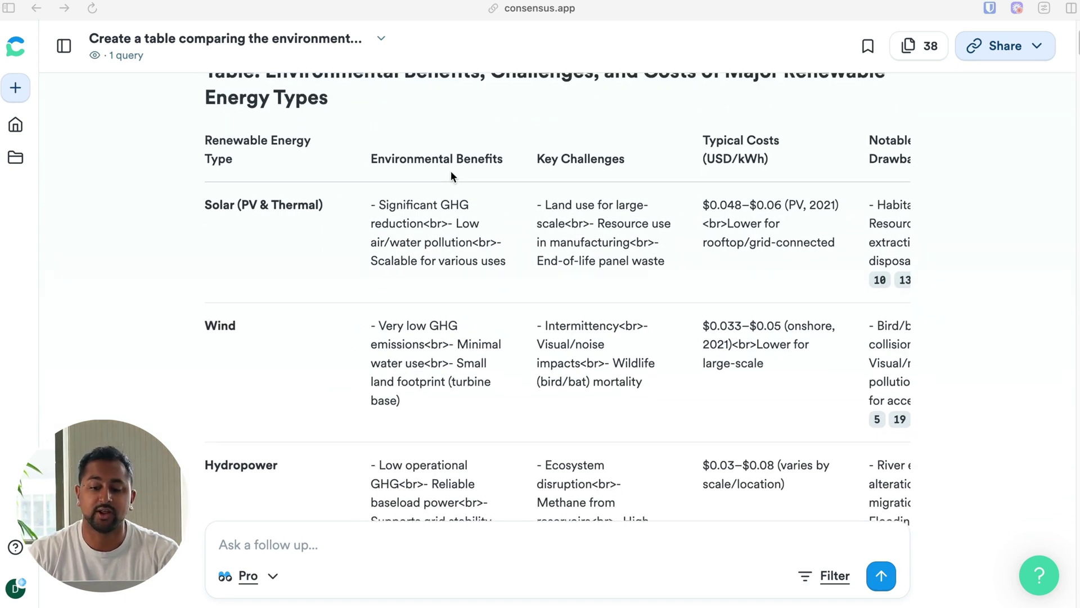
{"action": "scroll", "coordinate": [748, 165], "scroll_direction": "right", "scroll_amount": 5}
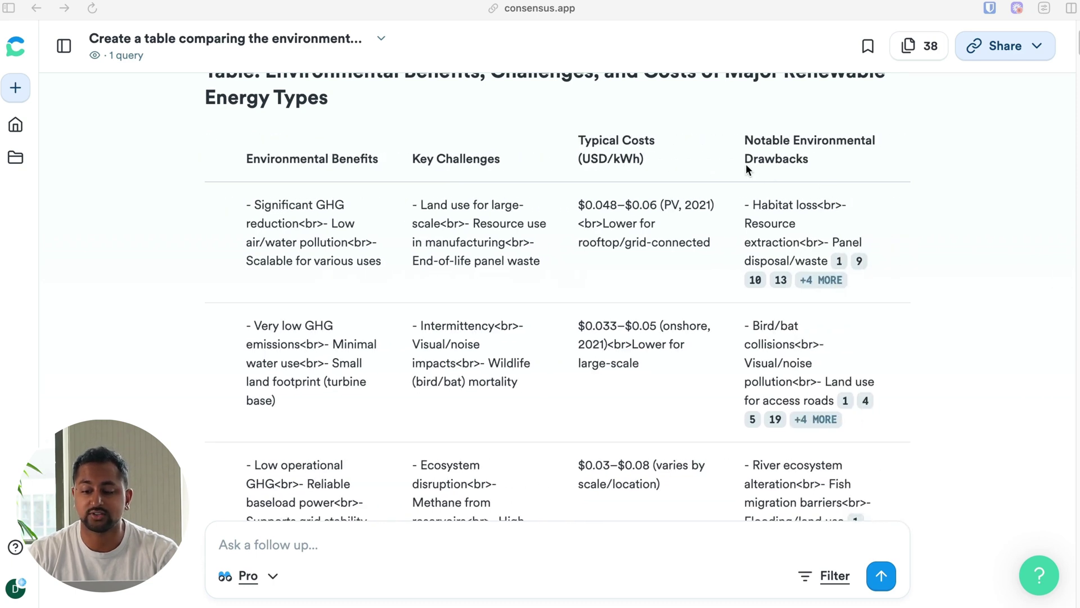
{"action": "scroll", "coordinate": [811, 205], "scroll_direction": "down", "scroll_amount": 2}
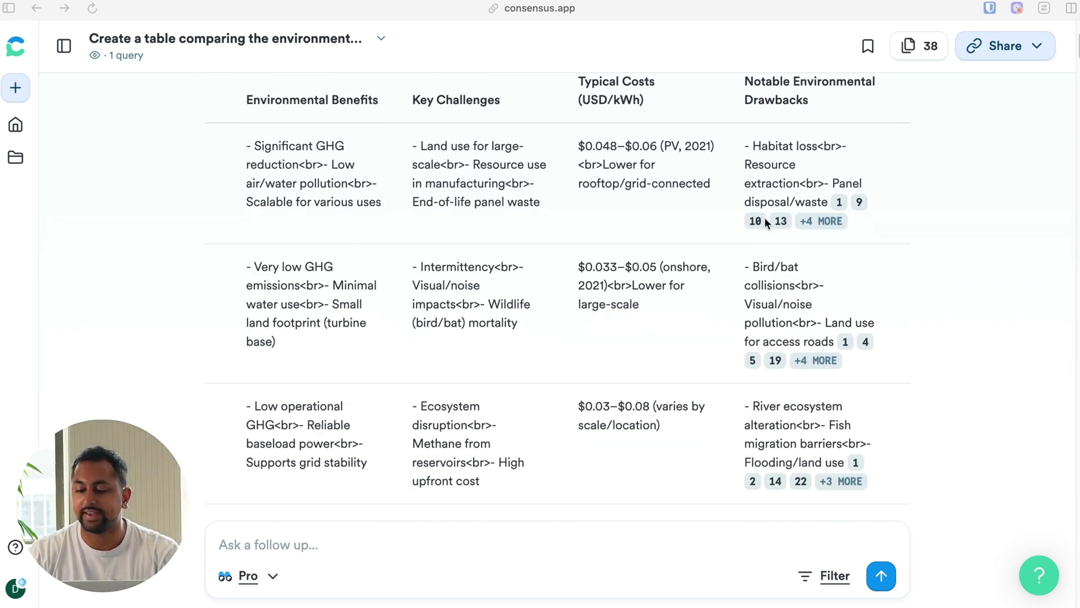
{"action": "mouse_move", "coordinate": [761, 222]}
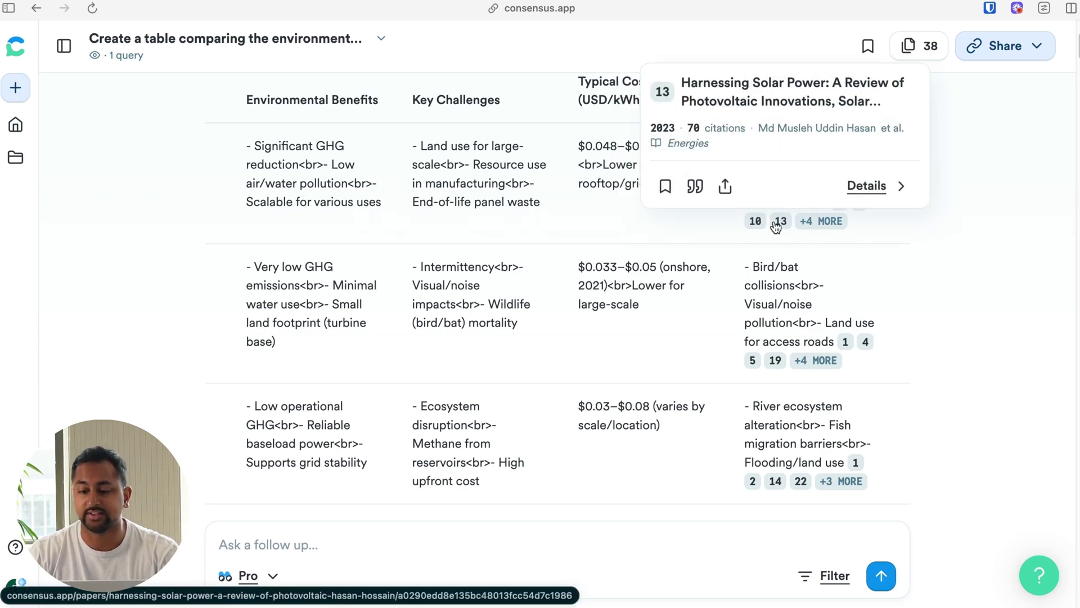
{"action": "scroll", "coordinate": [636, 313], "scroll_direction": "up", "scroll_amount": 4}
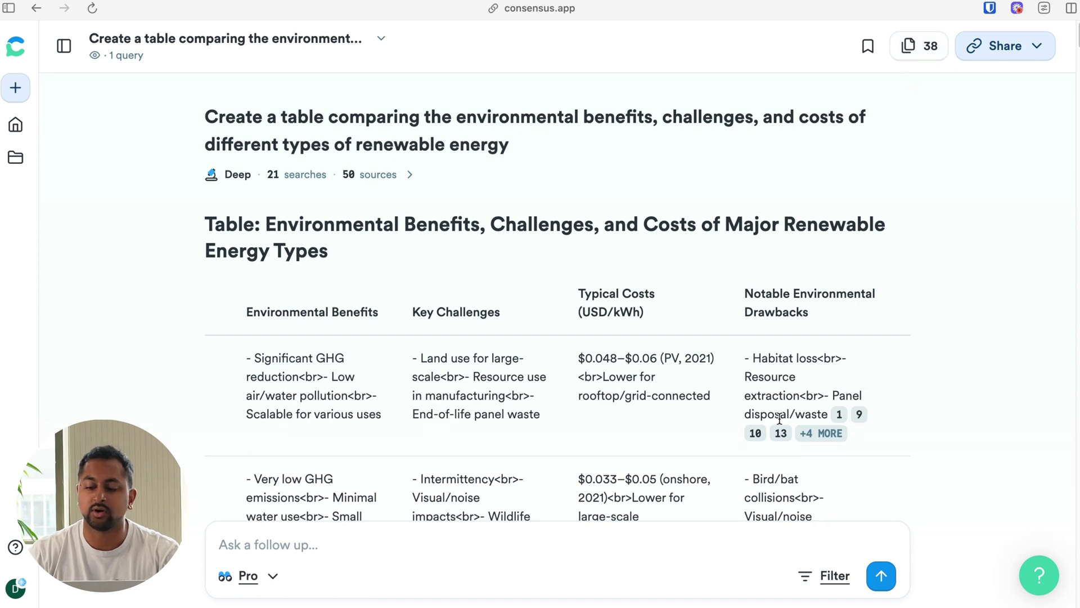
{"action": "mouse_move", "coordinate": [756, 434]}
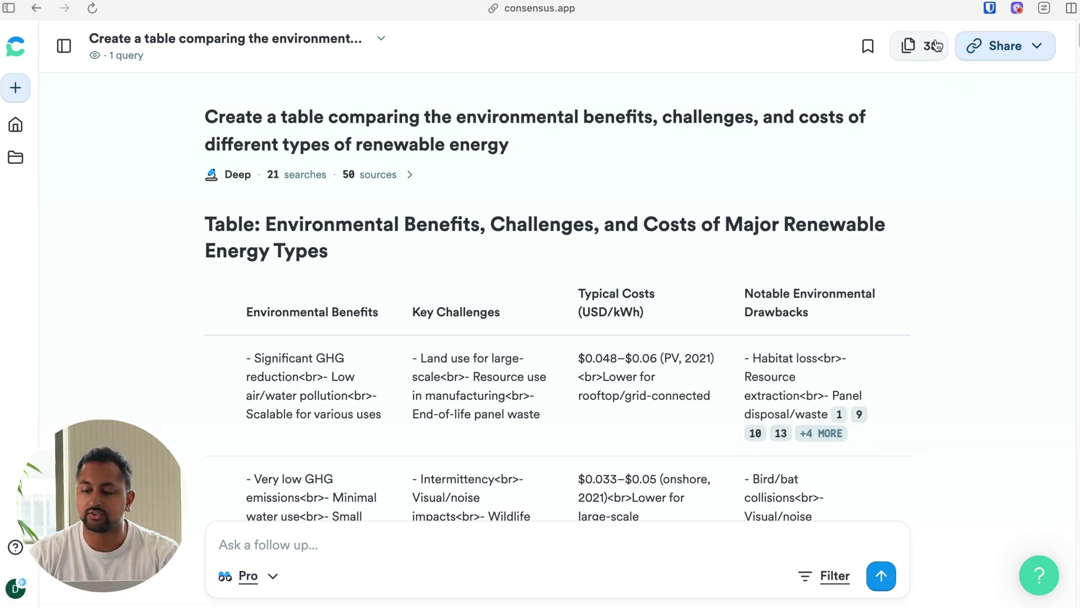
{"action": "left_click", "coordinate": [919, 45]}
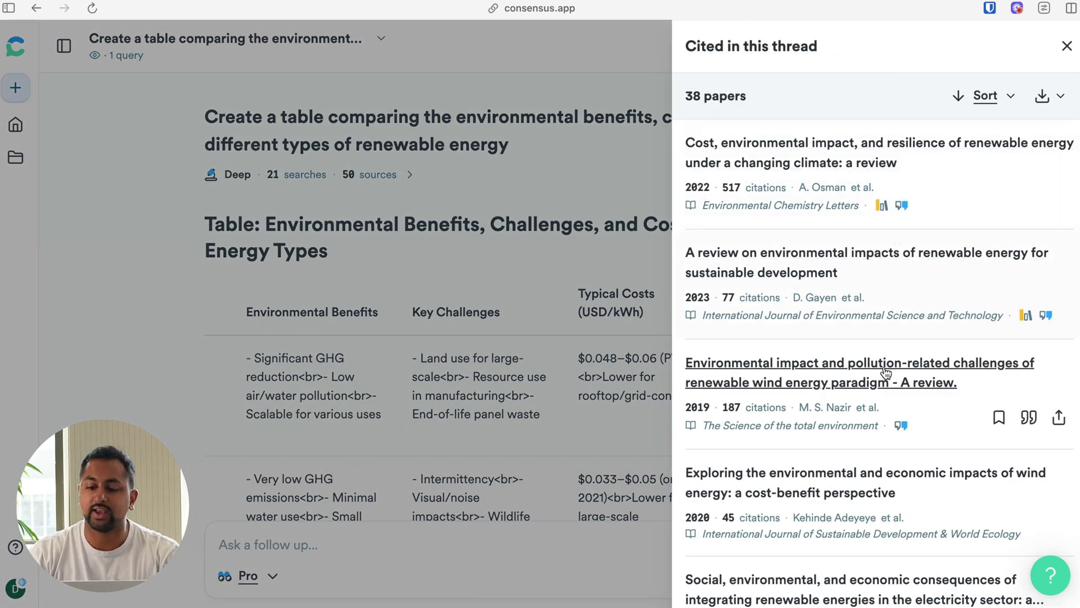
{"action": "scroll", "coordinate": [886, 374], "scroll_direction": "down", "scroll_amount": 2}
{"action": "scroll", "coordinate": [885, 379], "scroll_direction": "up", "scroll_amount": 2}
{"action": "left_click", "coordinate": [1042, 96]}
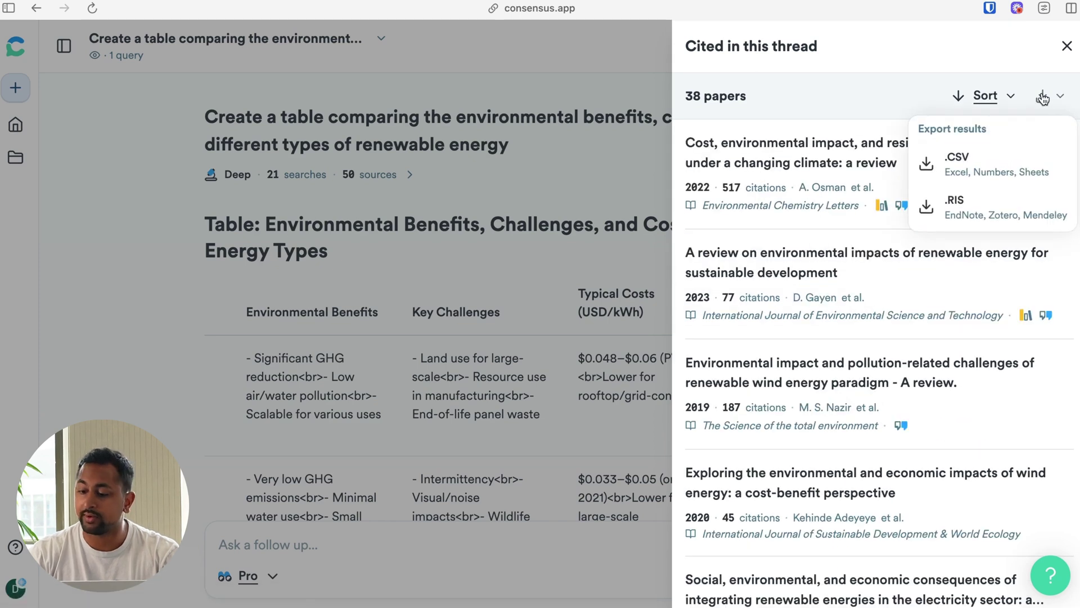
{"action": "left_click", "coordinate": [860, 79]}
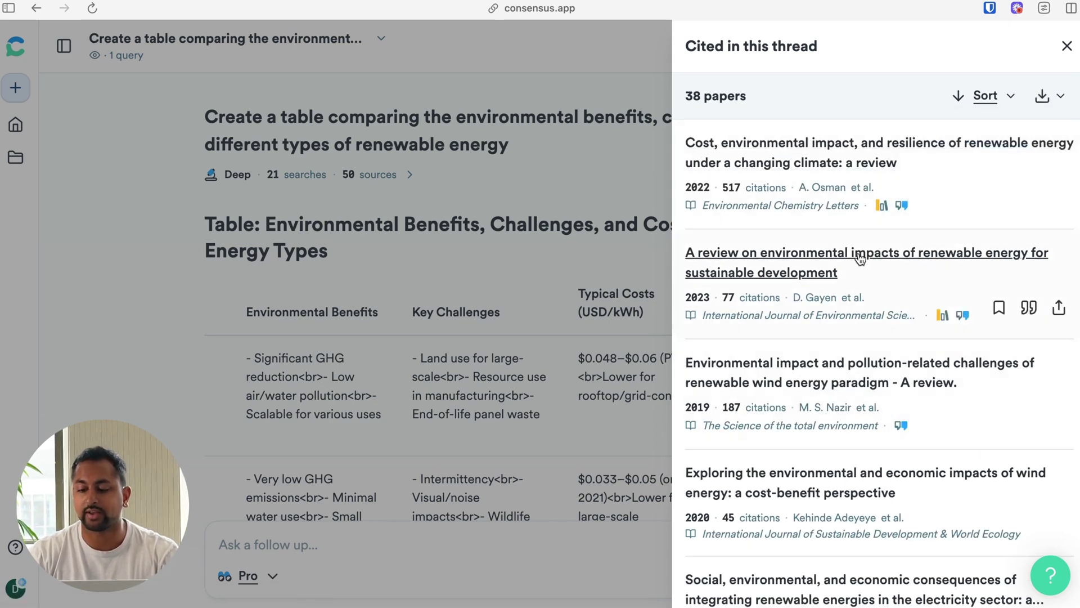
{"action": "key", "text": "Escape"}
{"action": "scroll", "coordinate": [765, 275], "scroll_direction": "down", "scroll_amount": 8}
{"action": "scroll", "coordinate": [765, 275], "scroll_direction": "down", "scroll_amount": 5}
{"action": "scroll", "coordinate": [765, 277], "scroll_direction": "up", "scroll_amount": 14}
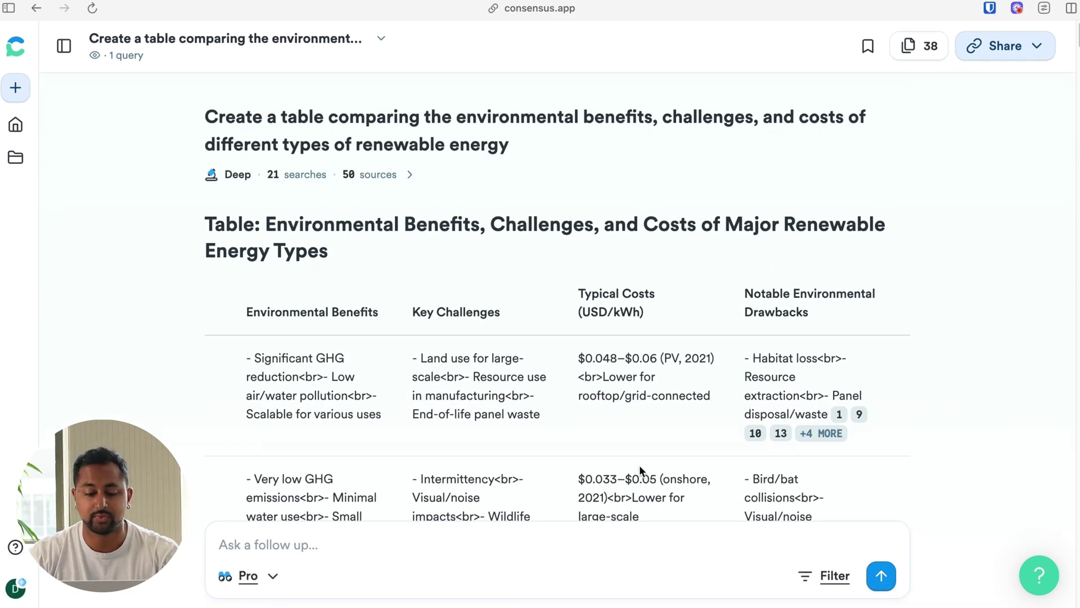
{"action": "scroll", "coordinate": [639, 465], "scroll_direction": "down", "scroll_amount": 15}
{"action": "scroll", "coordinate": [639, 465], "scroll_direction": "down", "scroll_amount": 8}
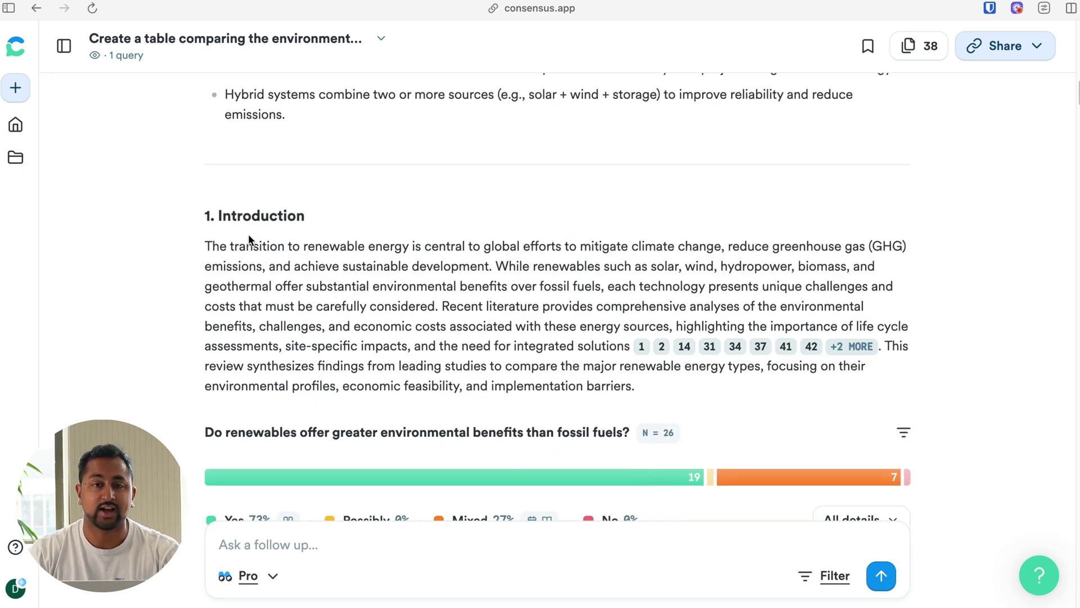
{"action": "scroll", "coordinate": [256, 239], "scroll_direction": "up", "scroll_amount": 2}
{"action": "scroll", "coordinate": [261, 240], "scroll_direction": "up", "scroll_amount": 20}
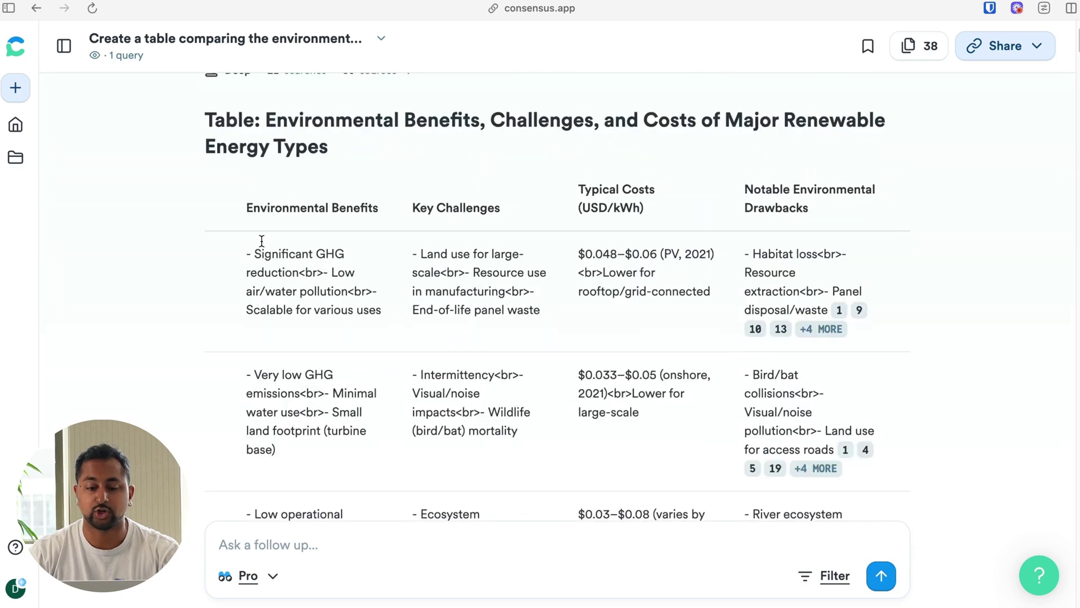
{"action": "scroll", "coordinate": [261, 241], "scroll_direction": "up", "scroll_amount": 3}
{"action": "left_click_drag", "start_coordinate": [202, 88], "coordinate": [535, 127]}
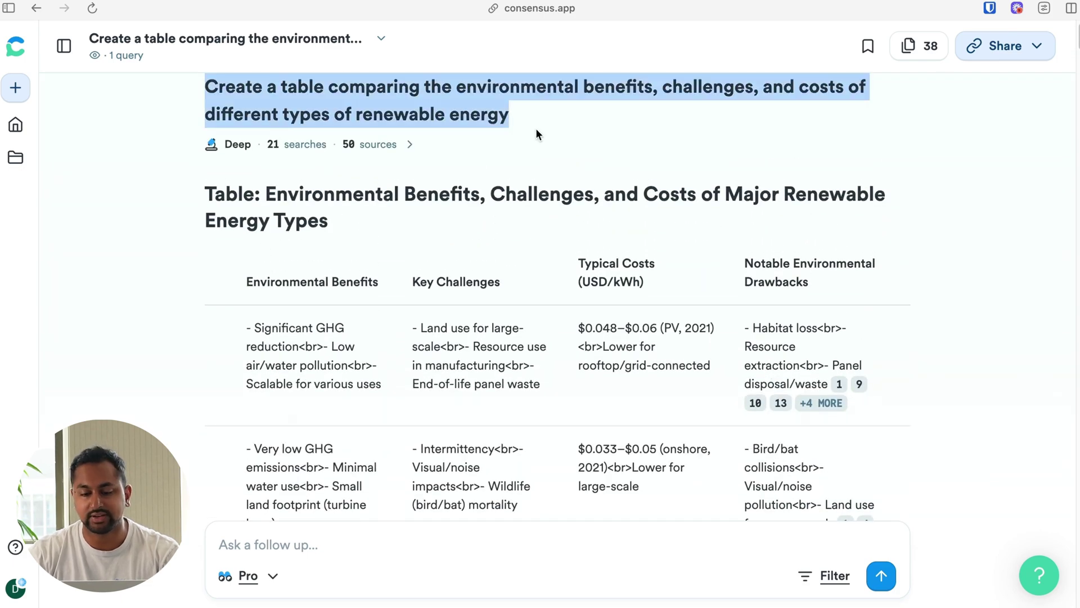
{"action": "left_click", "coordinate": [534, 125]}
{"action": "scroll", "coordinate": [535, 125], "scroll_direction": "down", "scroll_amount": 6}
{"action": "scroll", "coordinate": [535, 125], "scroll_direction": "down", "scroll_amount": 15}
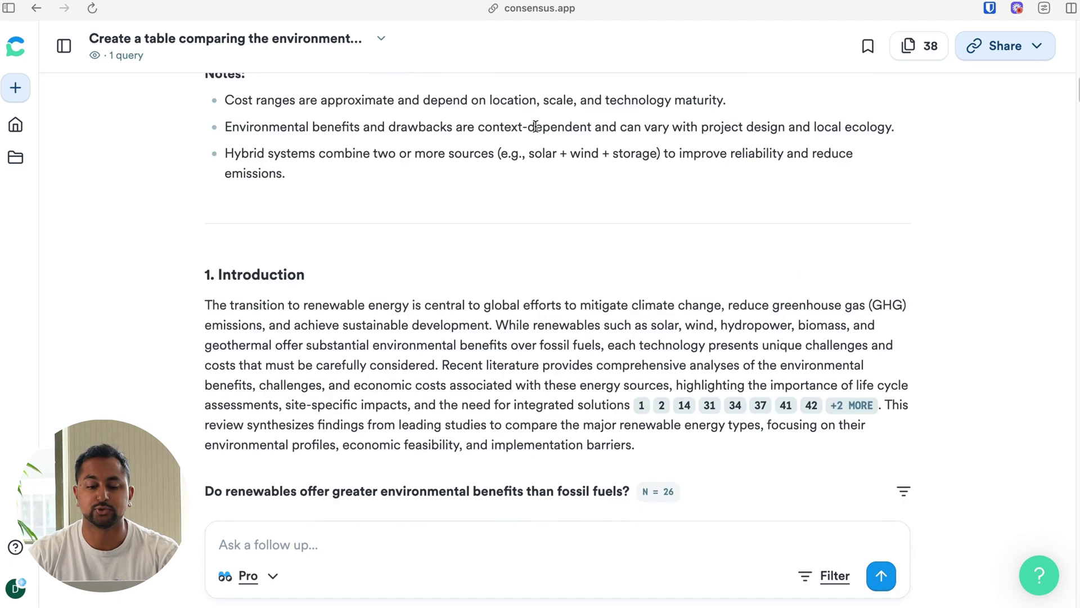
{"action": "scroll", "coordinate": [535, 126], "scroll_direction": "down", "scroll_amount": 3}
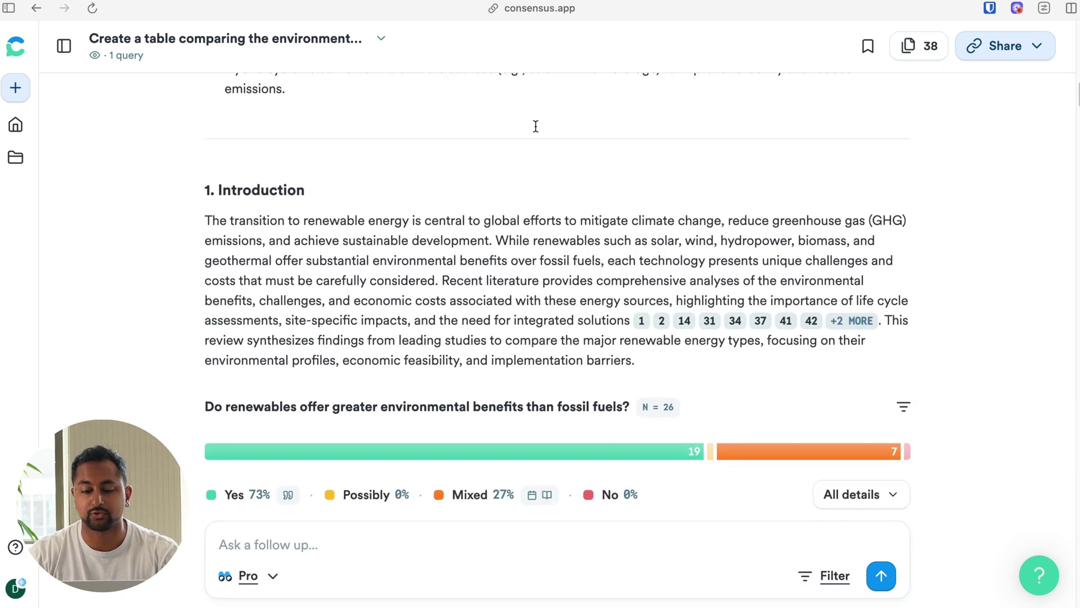
{"action": "scroll", "coordinate": [535, 132], "scroll_direction": "down", "scroll_amount": 2}
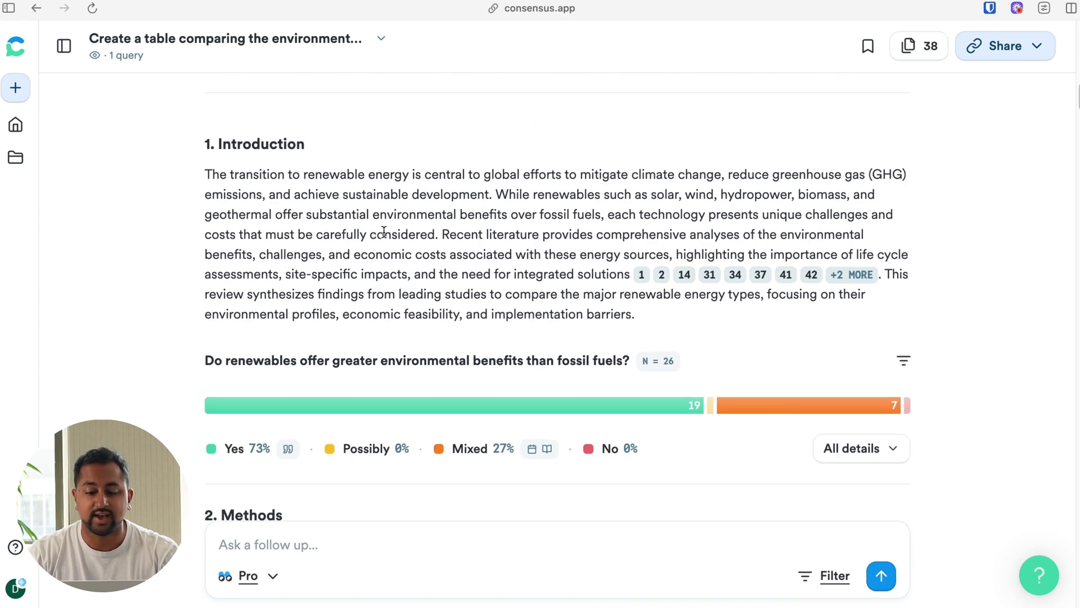
{"action": "mouse_move", "coordinate": [644, 277]}
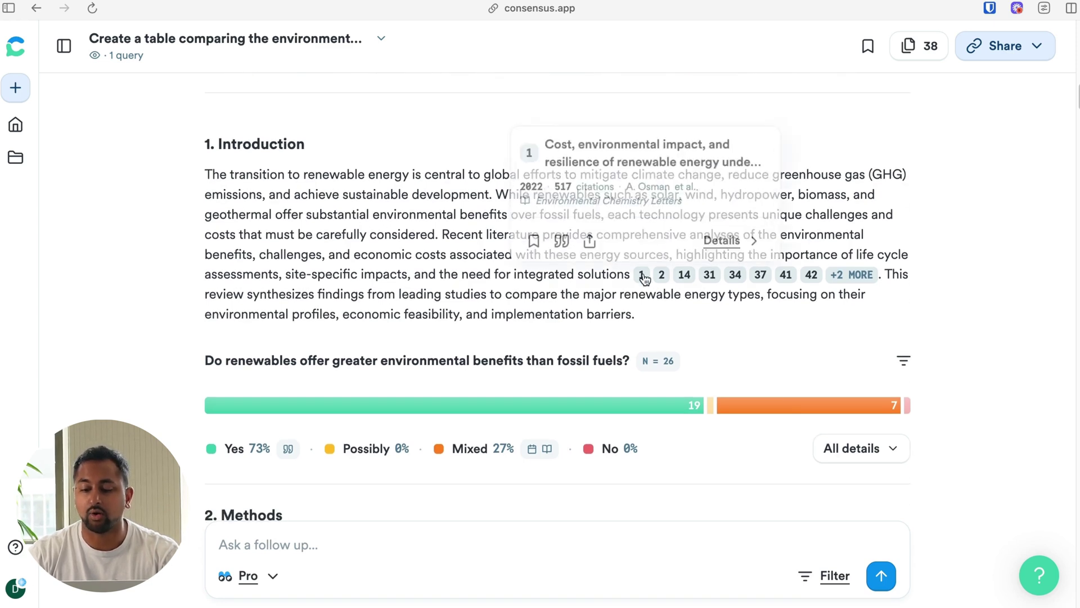
{"action": "mouse_move", "coordinate": [827, 279]}
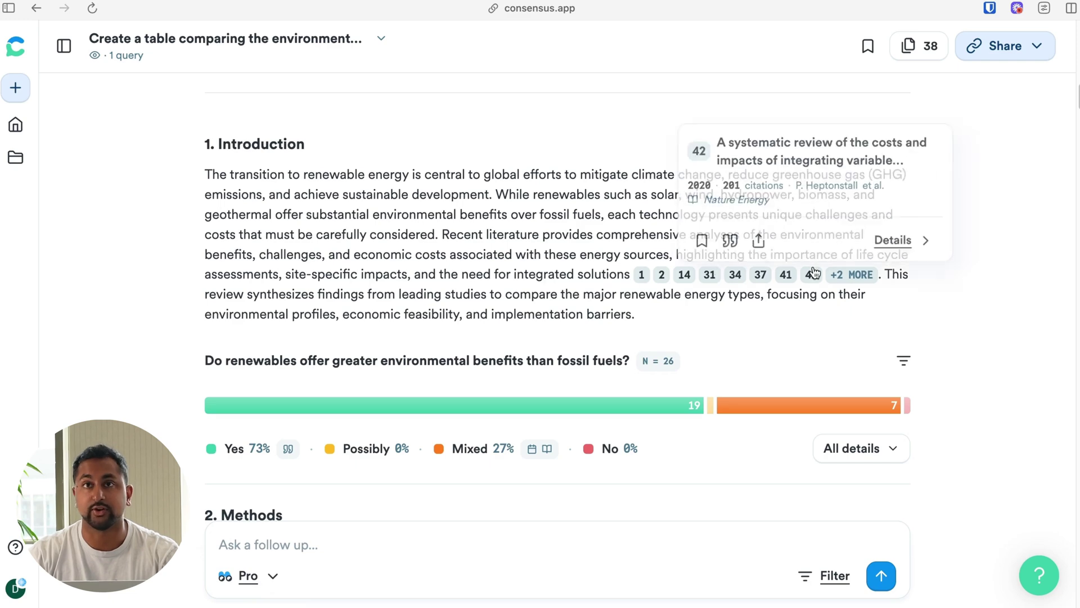
{"action": "scroll", "coordinate": [814, 270], "scroll_direction": "down", "scroll_amount": 4}
{"action": "scroll", "coordinate": [897, 259], "scroll_direction": "down", "scroll_amount": 1}
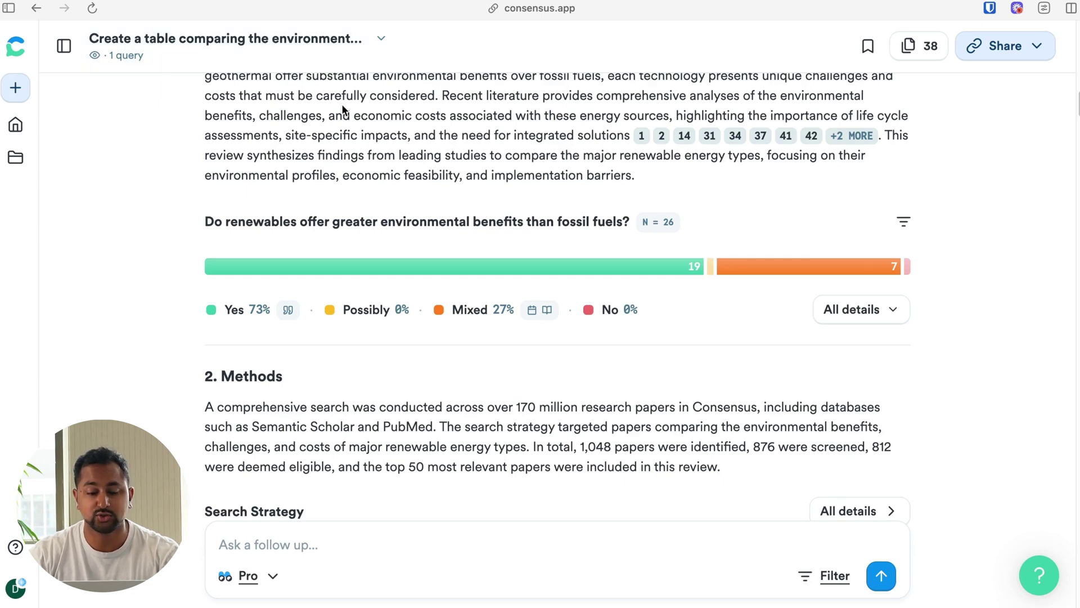
{"action": "scroll", "coordinate": [342, 103], "scroll_direction": "down", "scroll_amount": 2}
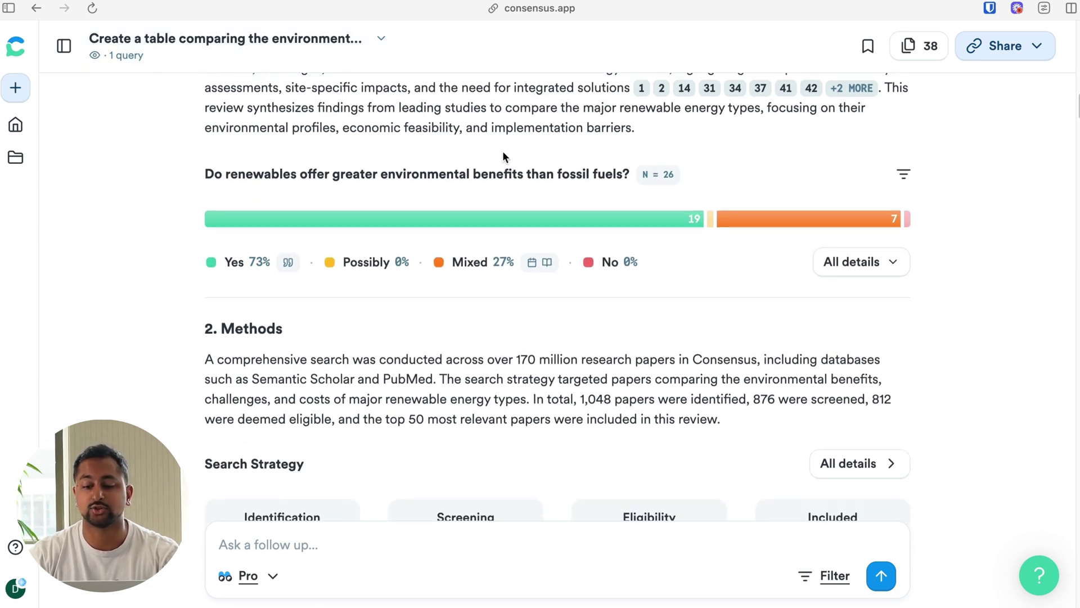
{"action": "scroll", "coordinate": [502, 151], "scroll_direction": "down", "scroll_amount": 1}
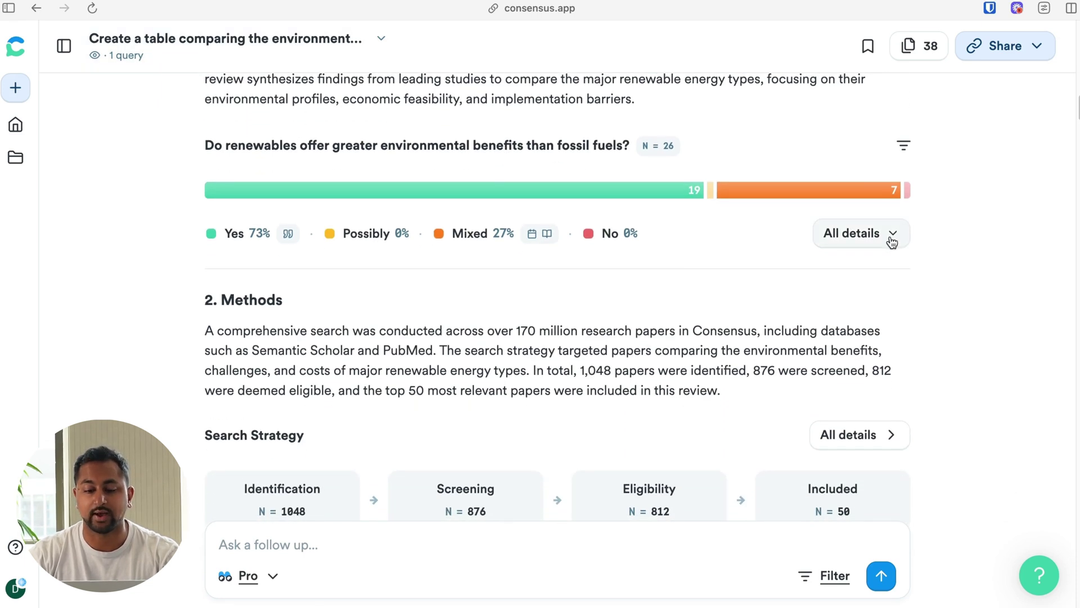
Step: Show All details of the consensus meter: Yes 73%, Mixed 27%, recency, journal and citation stats
{"action": "left_click", "coordinate": [889, 238]}
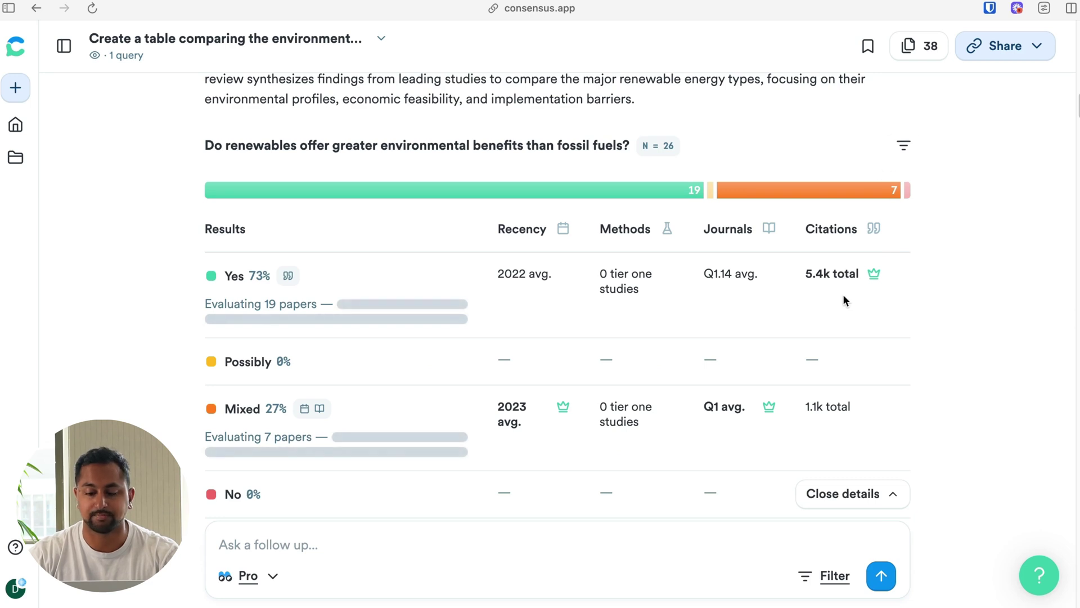
{"action": "scroll", "coordinate": [843, 300], "scroll_direction": "down", "scroll_amount": 2}
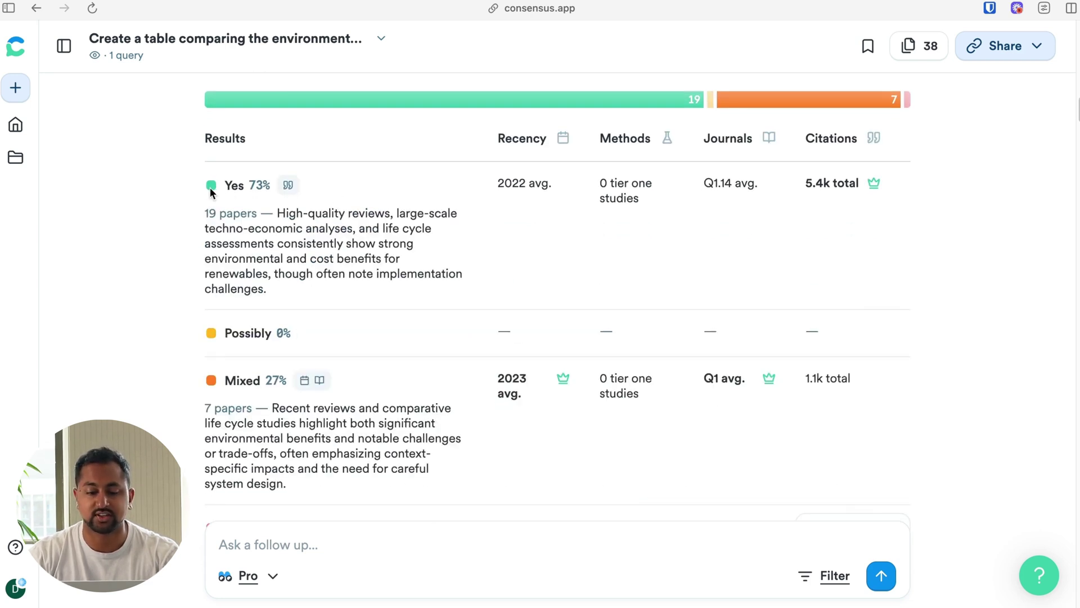
{"action": "scroll", "coordinate": [456, 248], "scroll_direction": "up", "scroll_amount": 1}
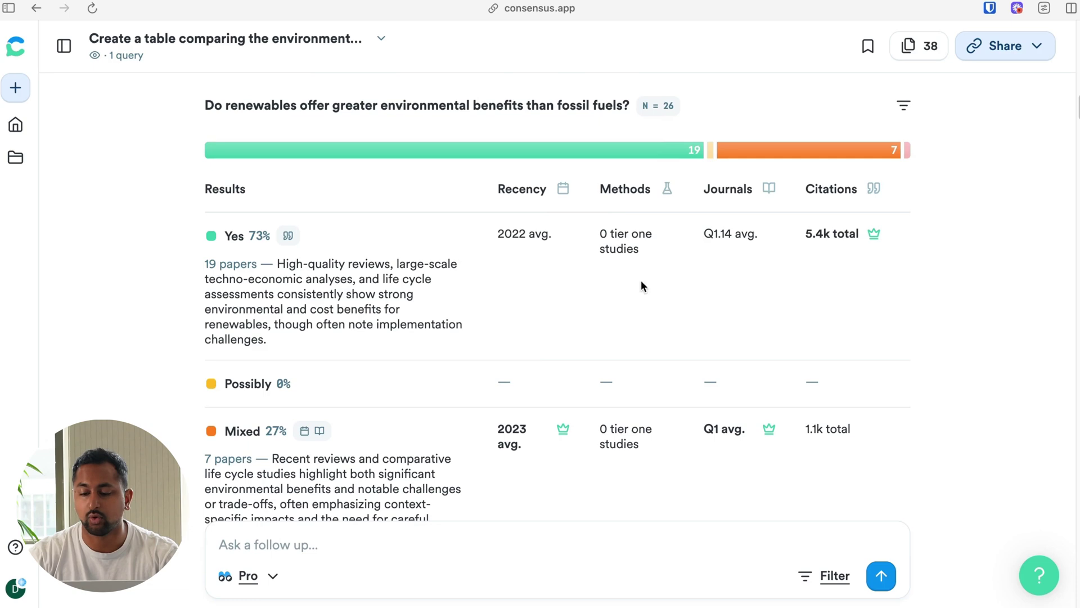
Step: Open the results filter and scroll to the Methods trace from 1,048 identified to 50 included papers
{"action": "left_click", "coordinate": [904, 106]}
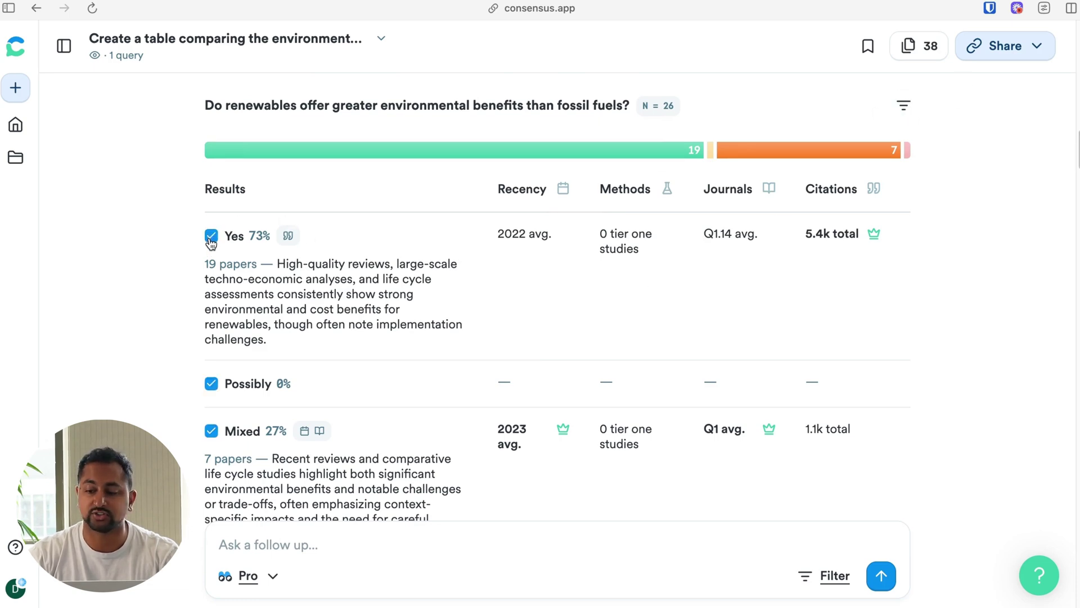
{"action": "scroll", "coordinate": [211, 242], "scroll_direction": "down", "scroll_amount": 7}
{"action": "scroll", "coordinate": [211, 243], "scroll_direction": "up", "scroll_amount": 7}
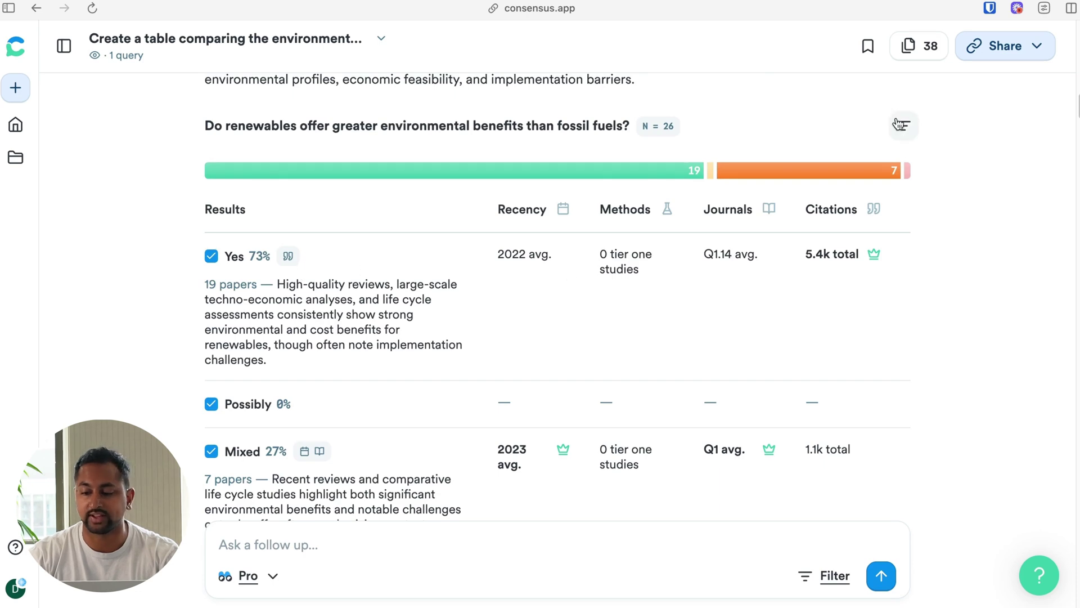
{"action": "scroll", "coordinate": [964, 252], "scroll_direction": "down", "scroll_amount": 7}
{"action": "scroll", "coordinate": [849, 197], "scroll_direction": "down", "scroll_amount": 3}
{"action": "scroll", "coordinate": [839, 213], "scroll_direction": "up", "scroll_amount": 3}
{"action": "scroll", "coordinate": [839, 212], "scroll_direction": "down", "scroll_amount": 1}
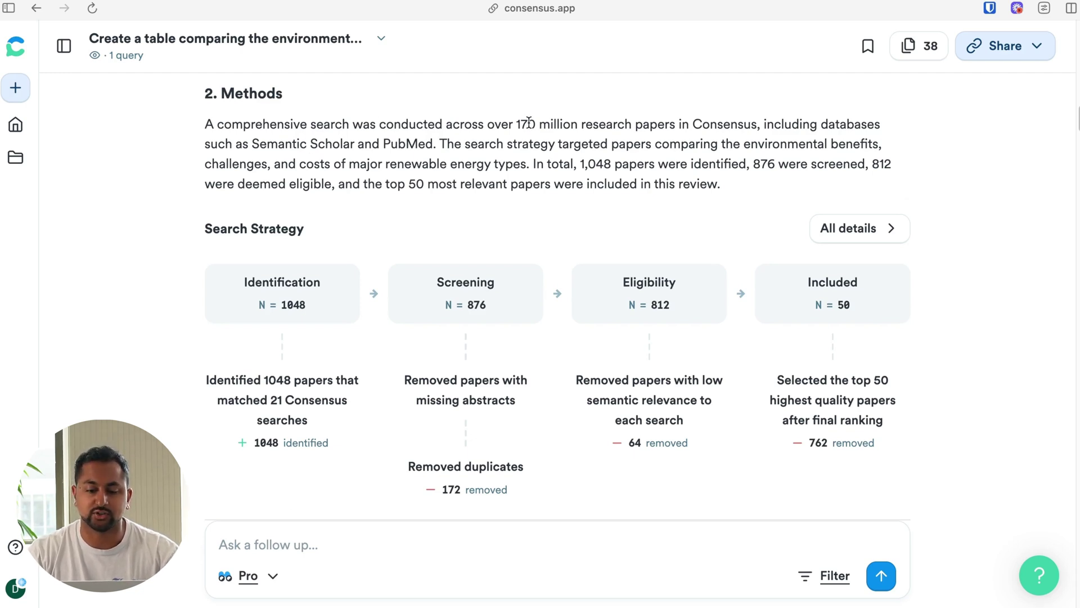
{"action": "scroll", "coordinate": [529, 122], "scroll_direction": "down", "scroll_amount": 1}
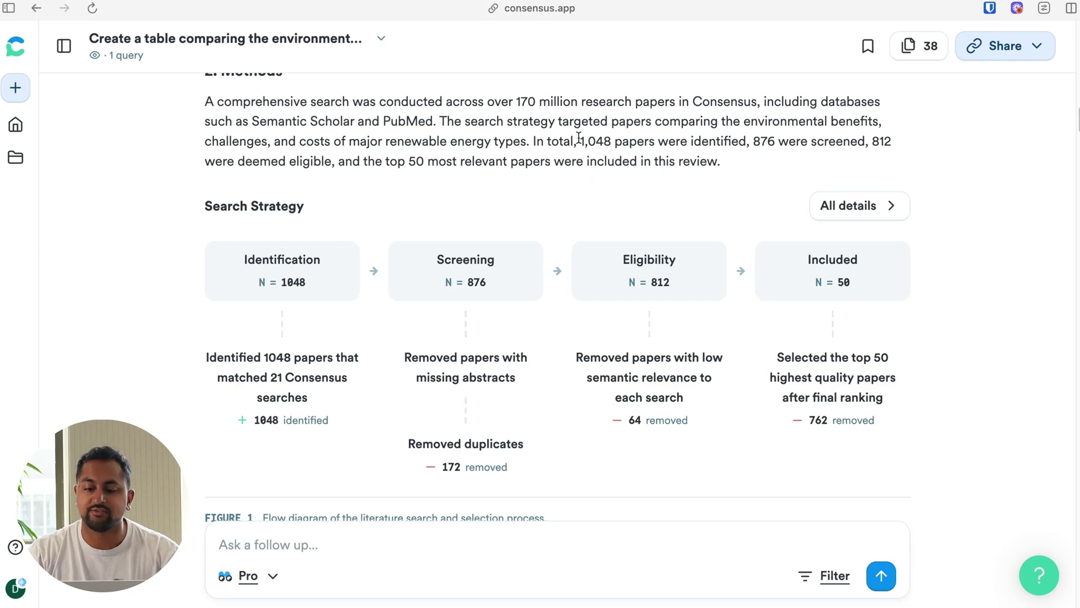
{"action": "left_click_drag", "start_coordinate": [578, 142], "coordinate": [609, 141]}
{"action": "scroll", "coordinate": [609, 140], "scroll_direction": "down", "scroll_amount": 2}
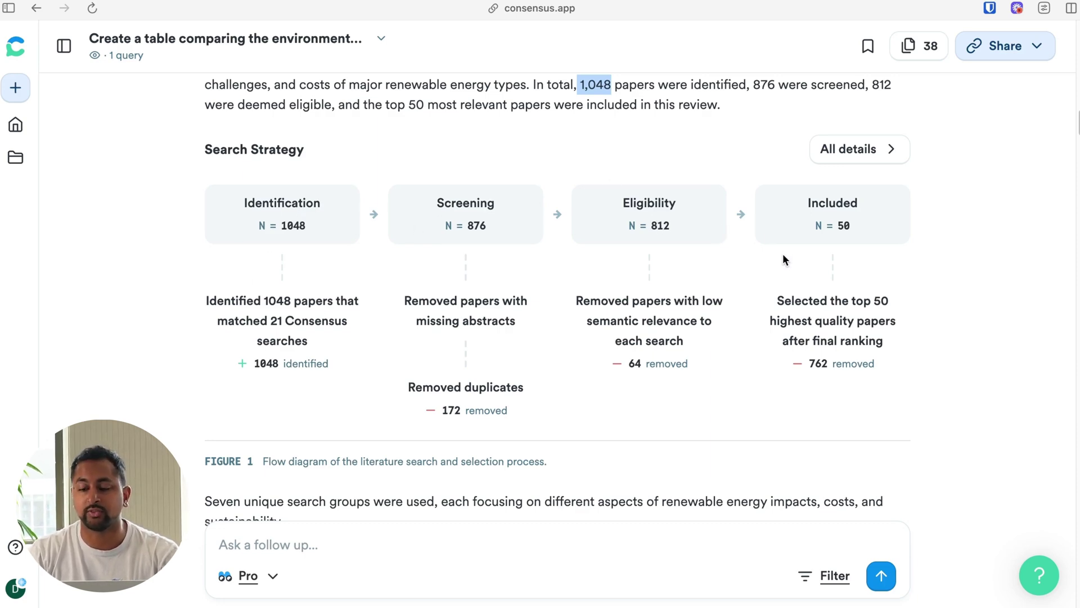
{"action": "left_click", "coordinate": [879, 150]}
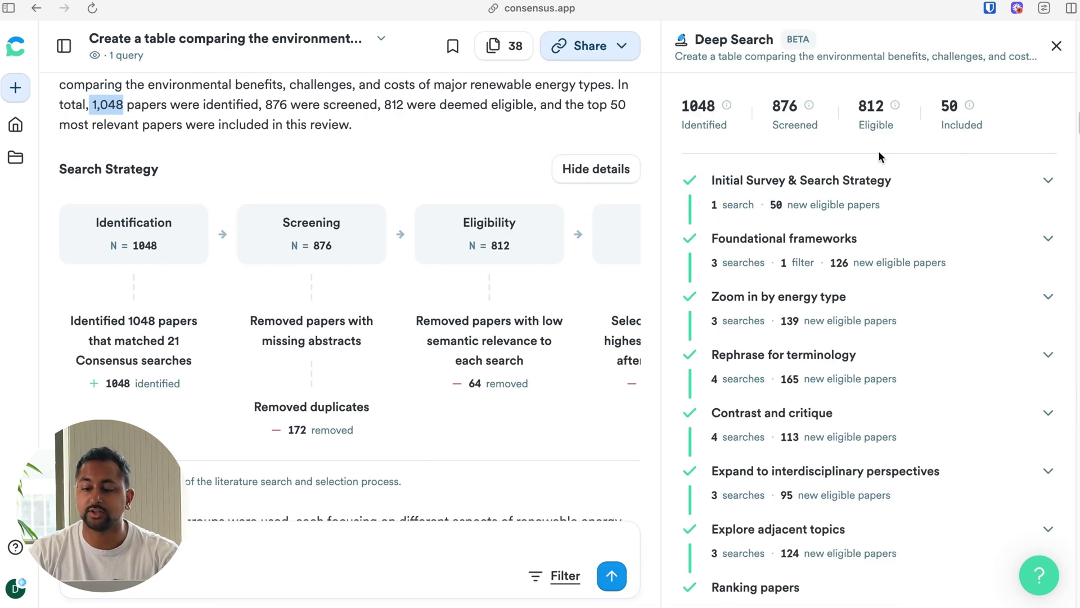
{"action": "scroll", "coordinate": [861, 207], "scroll_direction": "down", "scroll_amount": 3}
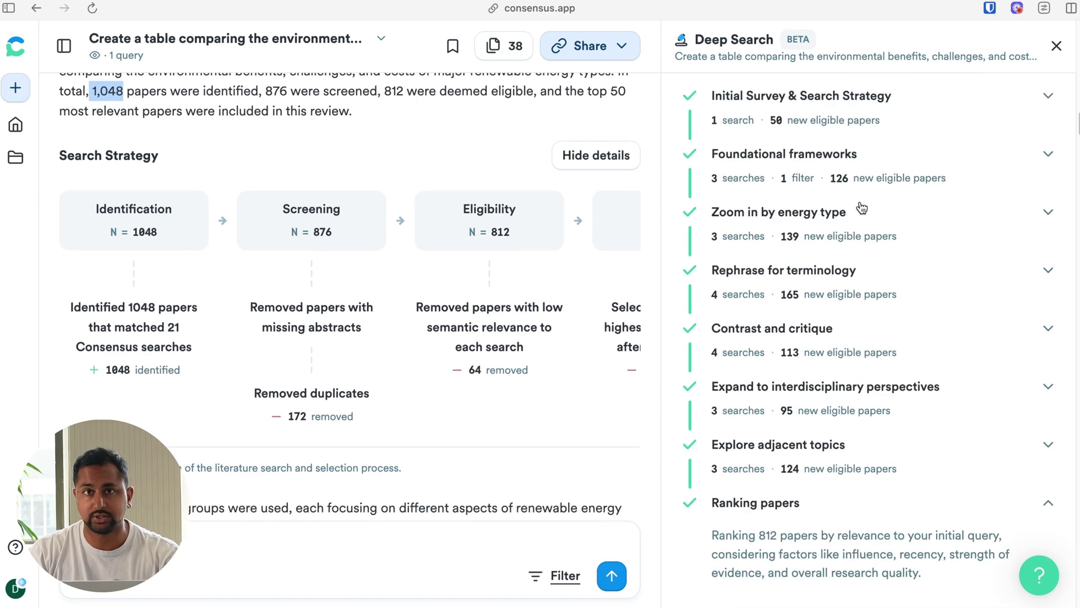
{"action": "left_click", "coordinate": [893, 170]}
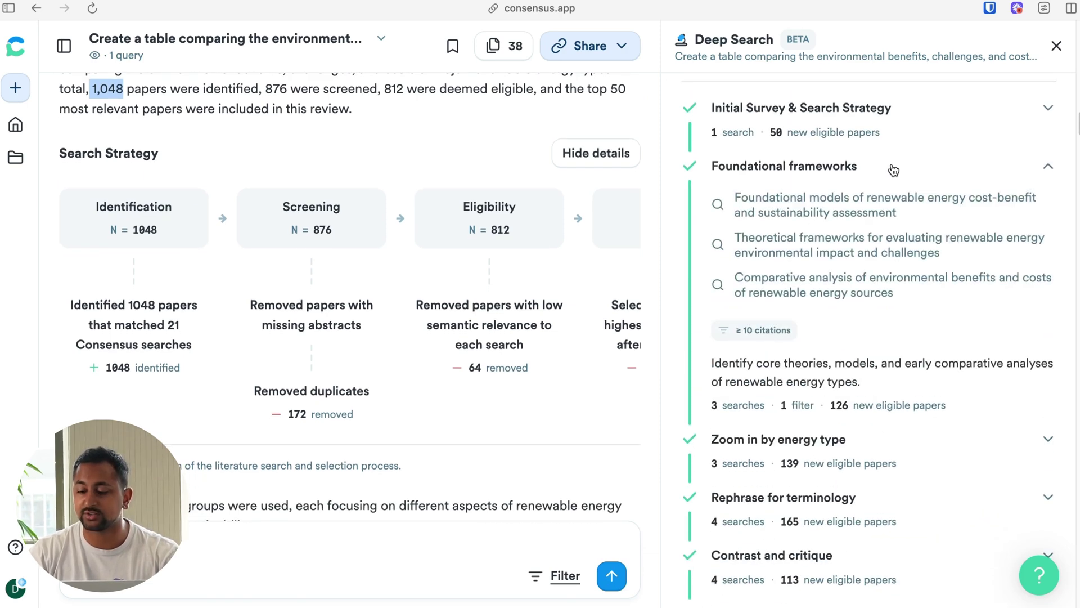
{"action": "left_click", "coordinate": [893, 169]}
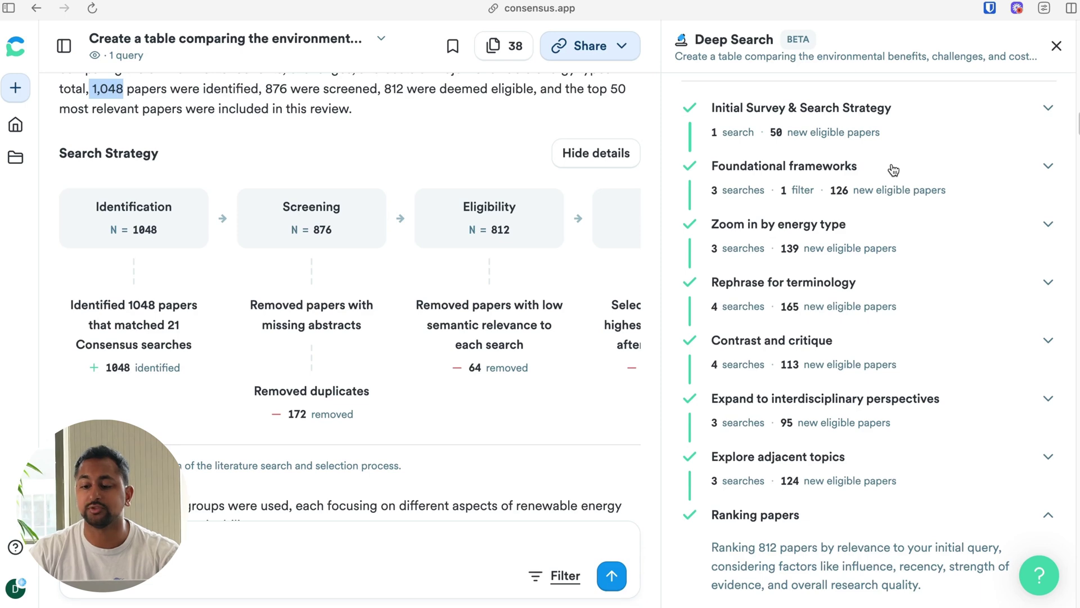
{"action": "left_click", "coordinate": [1051, 49]}
{"action": "scroll", "coordinate": [687, 242], "scroll_direction": "down", "scroll_amount": 10}
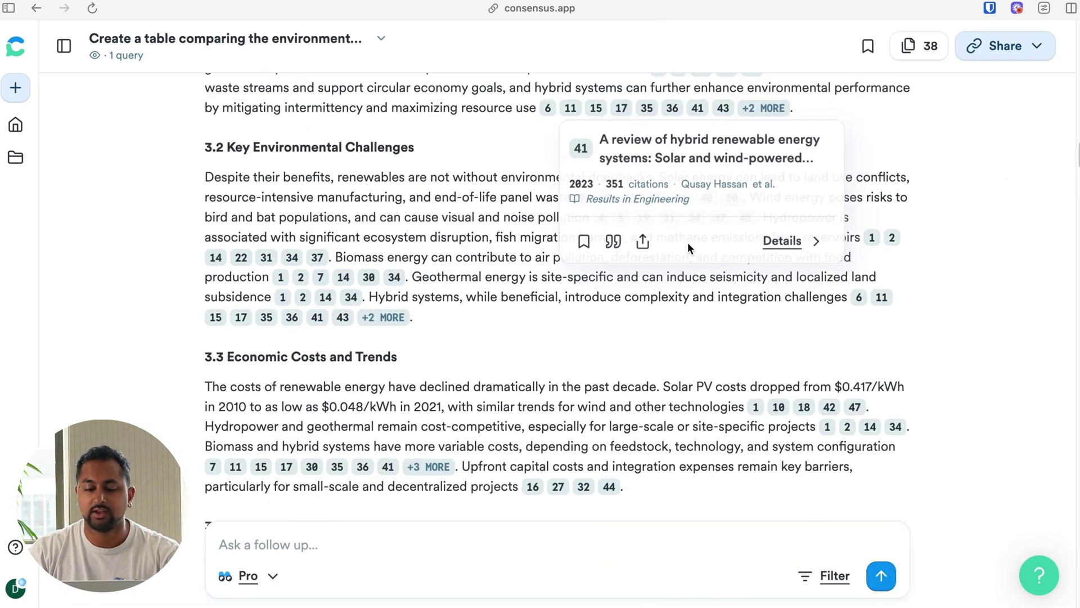
Step: Scroll through the rows of the Key Papers table
{"action": "scroll", "coordinate": [681, 284], "scroll_direction": "down", "scroll_amount": 2}
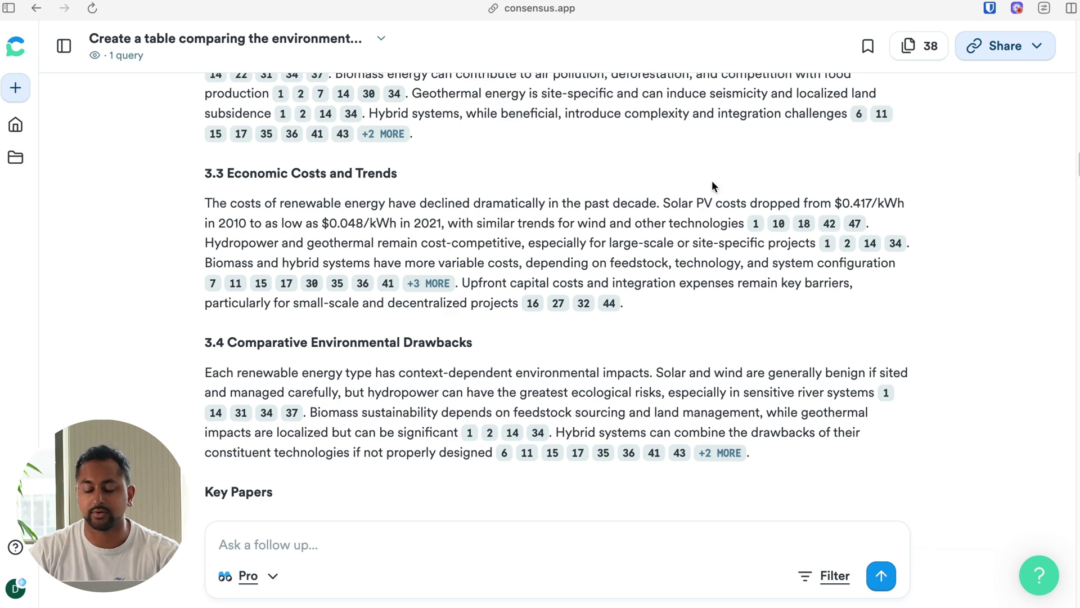
{"action": "scroll", "coordinate": [730, 240], "scroll_direction": "down", "scroll_amount": 5}
{"action": "scroll", "coordinate": [730, 241], "scroll_direction": "down", "scroll_amount": 8}
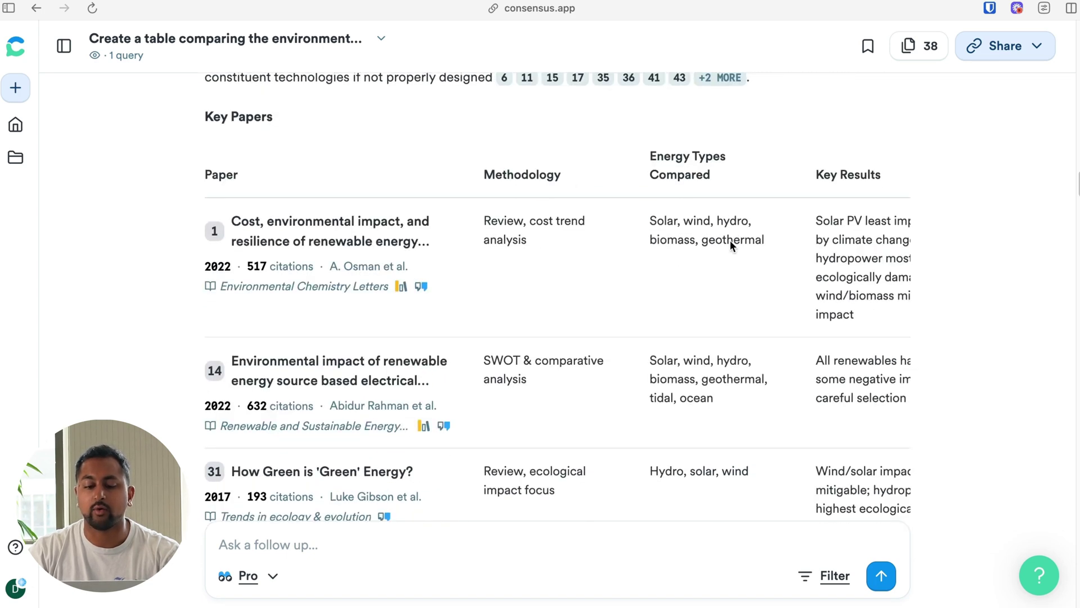
{"action": "scroll", "coordinate": [730, 241], "scroll_direction": "down", "scroll_amount": 3}
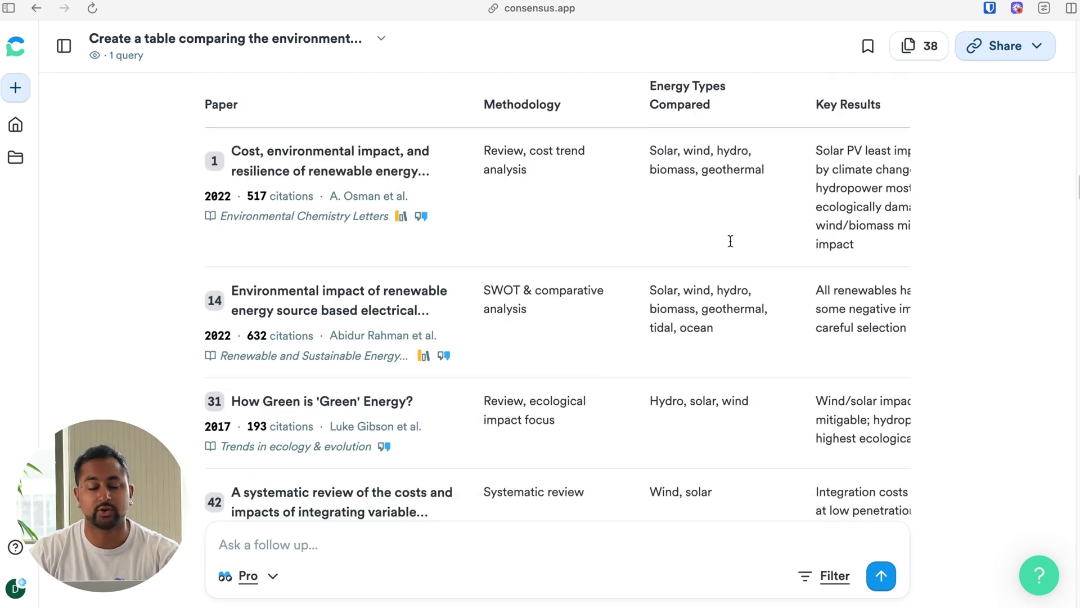
{"action": "scroll", "coordinate": [730, 240], "scroll_direction": "up", "scroll_amount": 2}
{"action": "scroll", "coordinate": [730, 240], "scroll_direction": "down", "scroll_amount": 8}
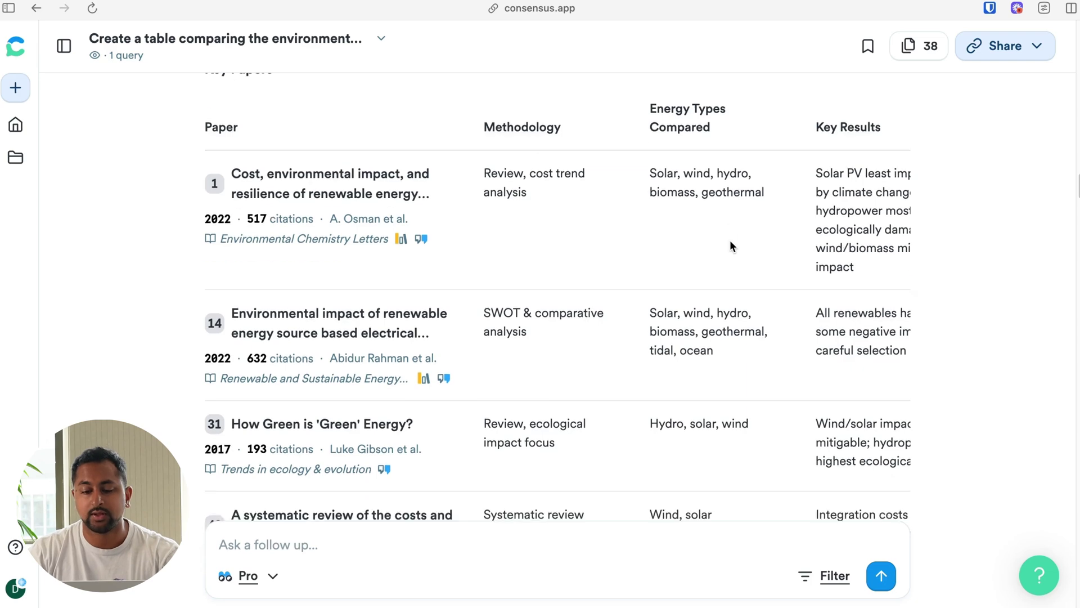
{"action": "scroll", "coordinate": [730, 239], "scroll_direction": "up", "scroll_amount": 4}
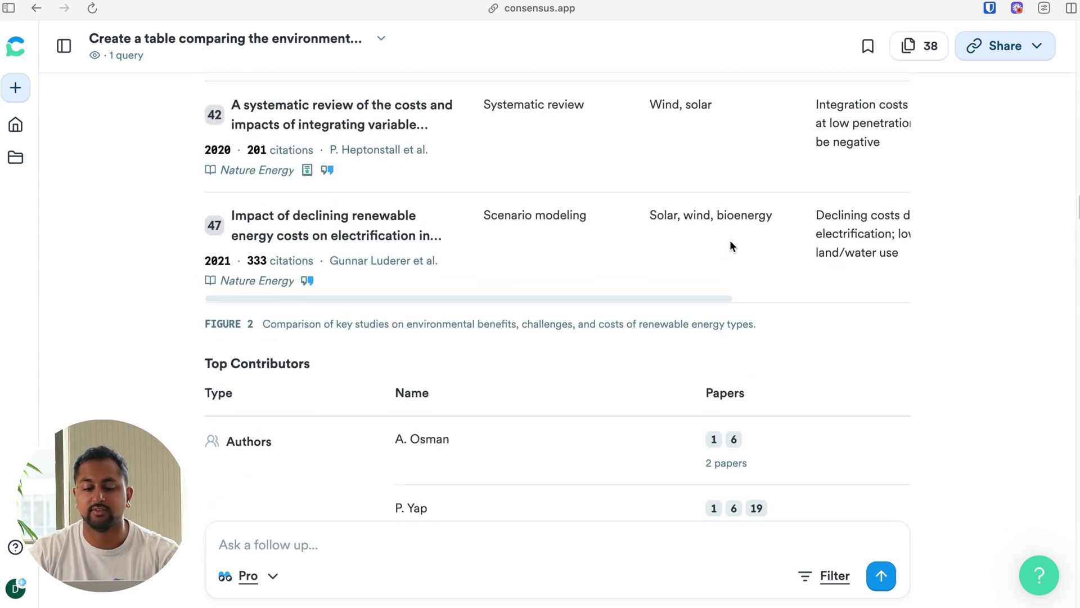
{"action": "scroll", "coordinate": [731, 239], "scroll_direction": "up", "scroll_amount": 5}
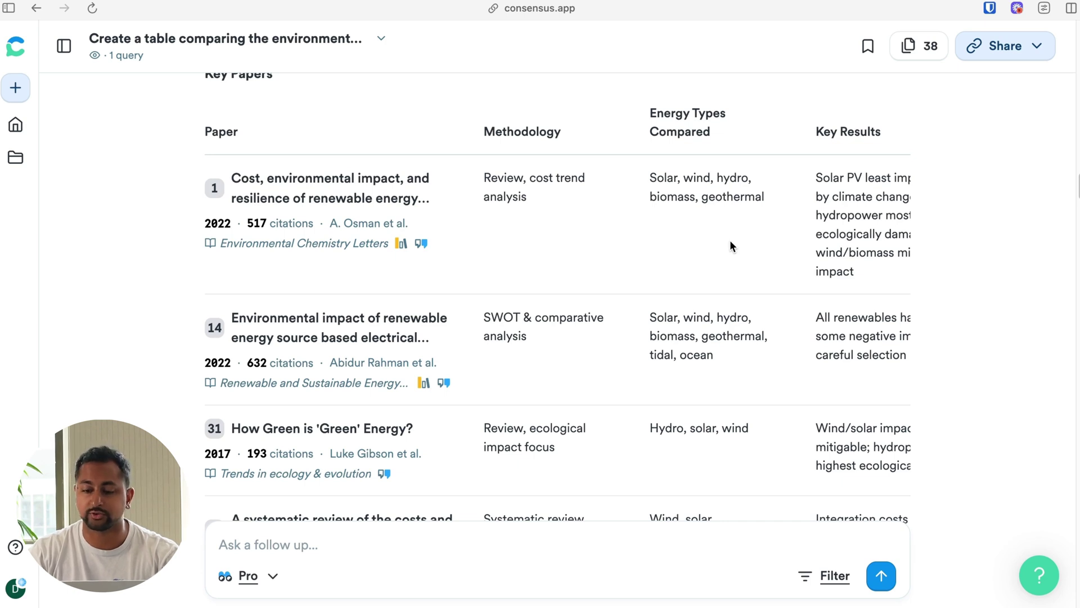
Step: Scroll the table sideways to read the Cost Data column, then continue down to Top Contributors
{"action": "scroll", "coordinate": [588, 208], "scroll_direction": "right", "scroll_amount": 4}
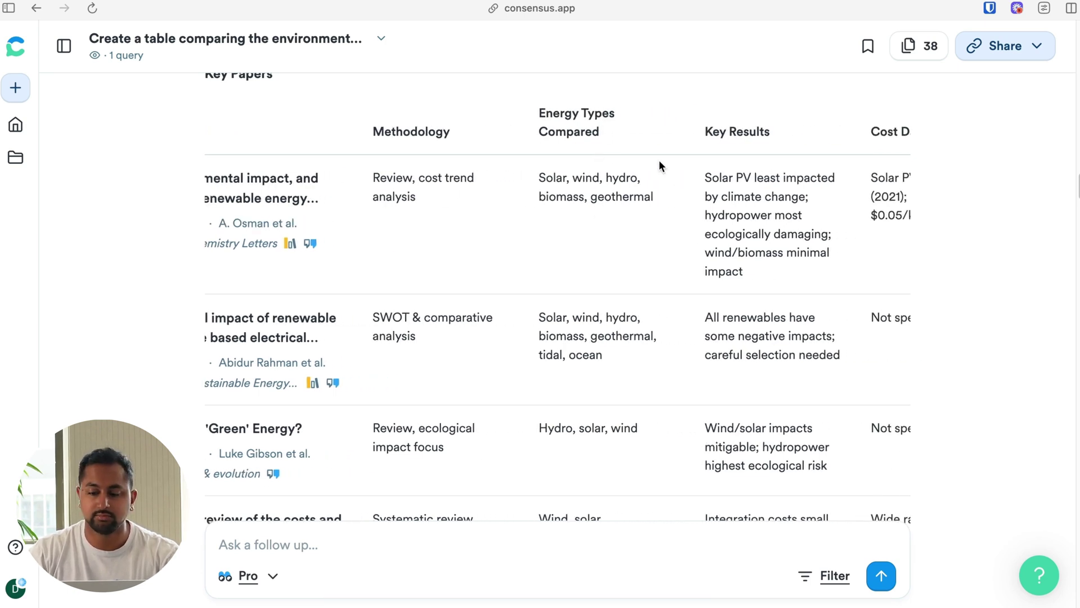
{"action": "scroll", "coordinate": [660, 157], "scroll_direction": "right", "scroll_amount": 5}
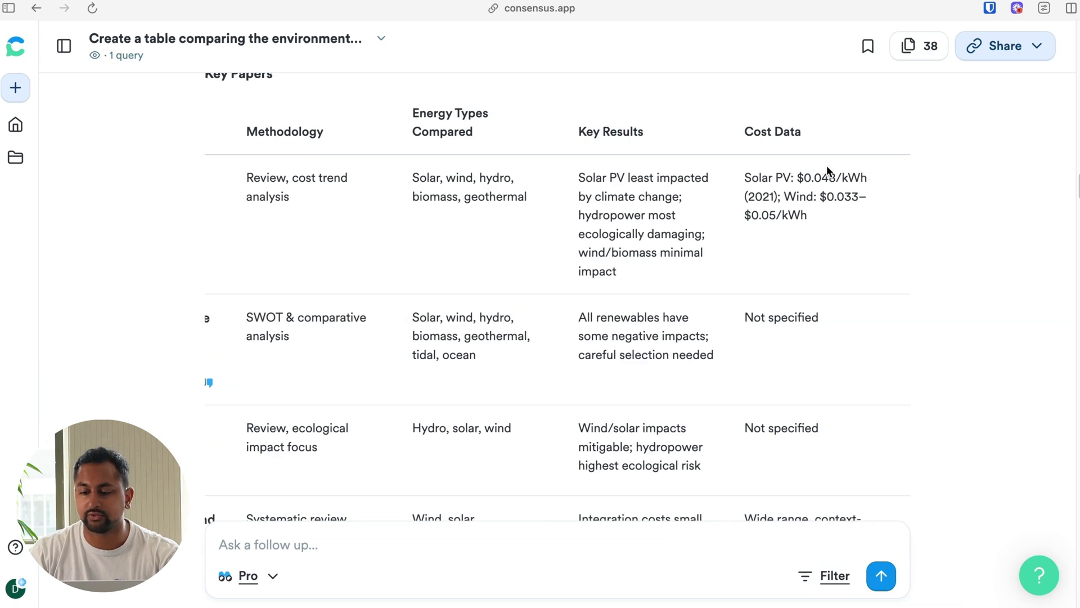
{"action": "scroll", "coordinate": [825, 164], "scroll_direction": "left", "scroll_amount": 9}
{"action": "scroll", "coordinate": [734, 277], "scroll_direction": "down", "scroll_amount": 5}
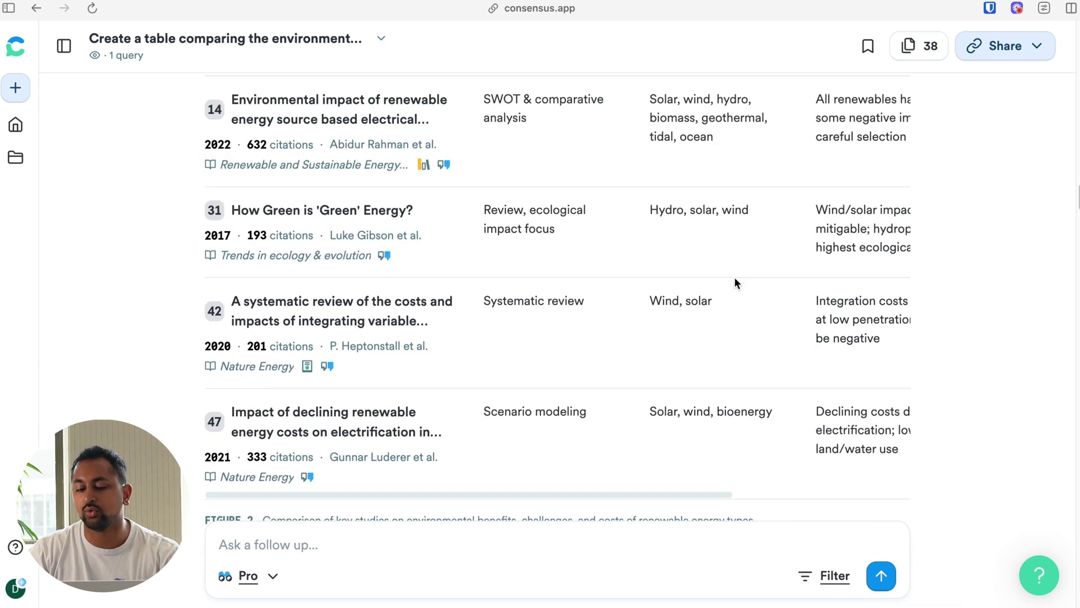
{"action": "scroll", "coordinate": [734, 278], "scroll_direction": "down", "scroll_amount": 2}
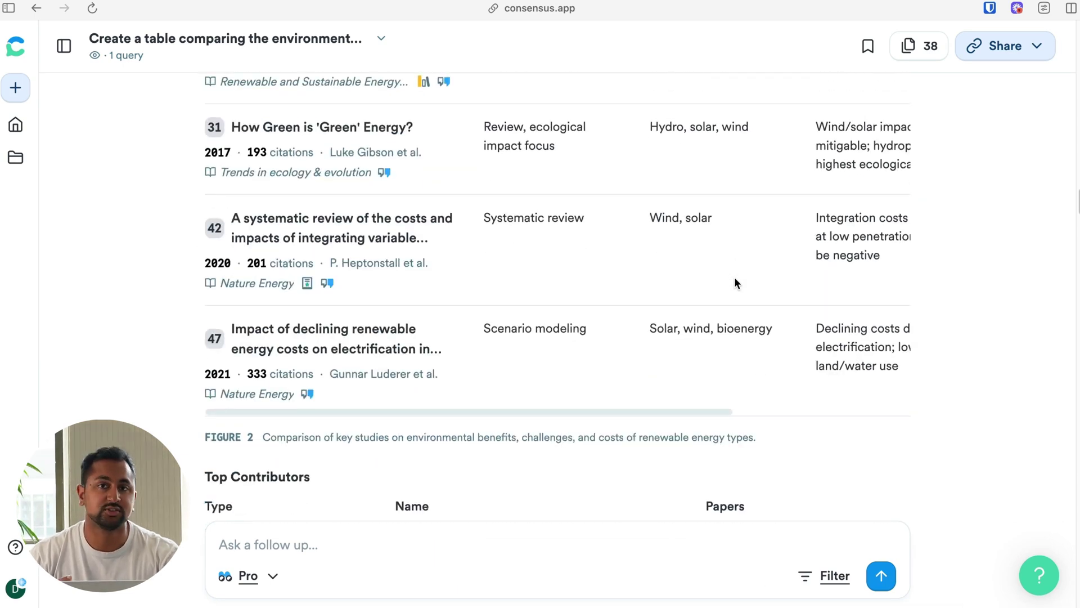
{"action": "scroll", "coordinate": [734, 283], "scroll_direction": "down", "scroll_amount": 9}
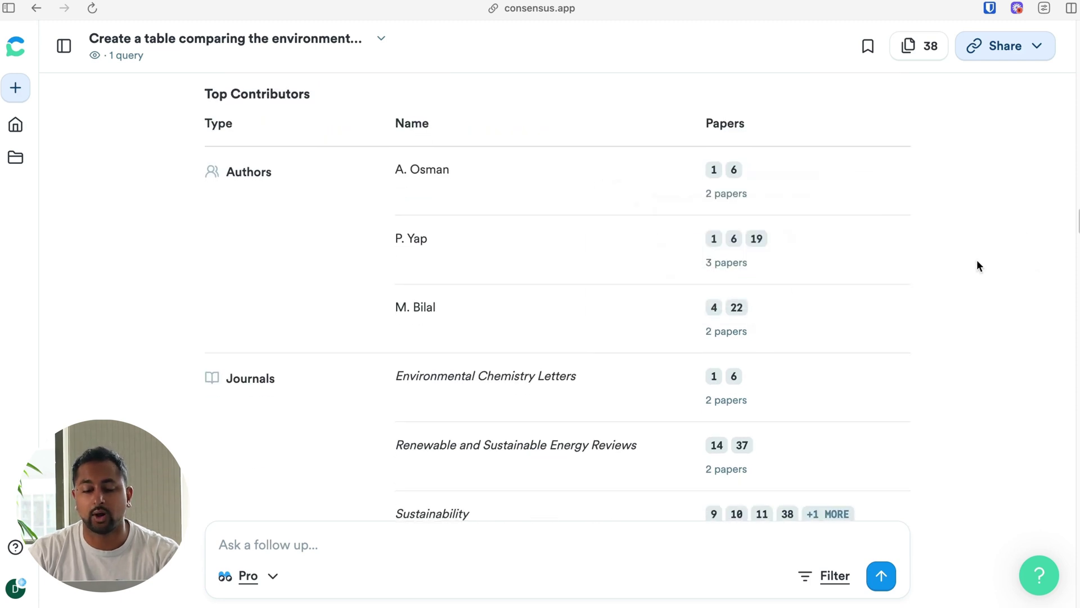
Step: Scroll past the Journals rows to the Figure 3 caption and the Discussion heading
{"action": "scroll", "coordinate": [977, 261], "scroll_direction": "down", "scroll_amount": 1}
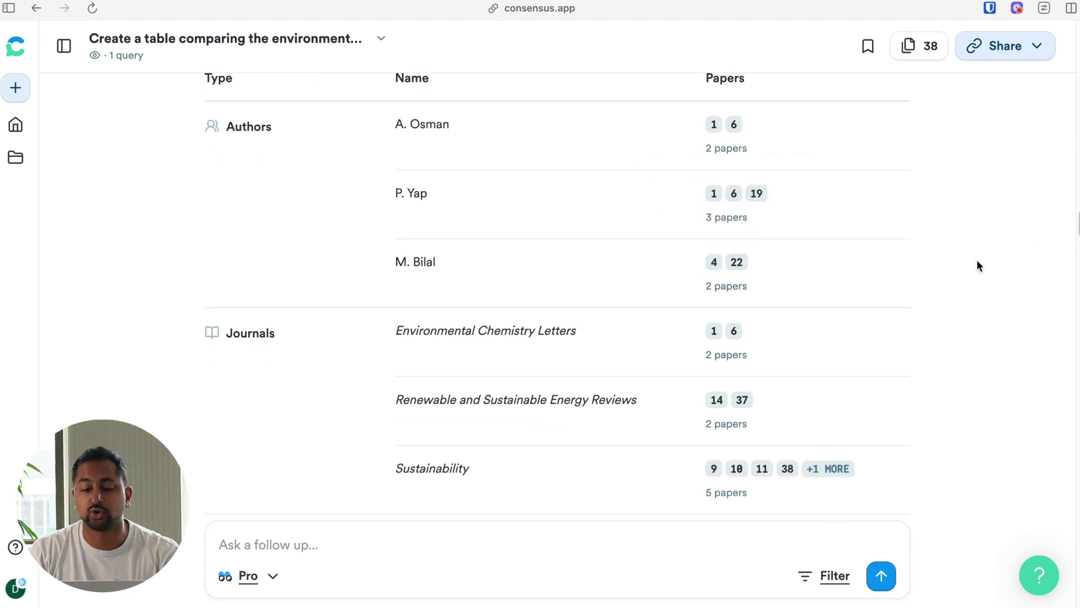
{"action": "scroll", "coordinate": [977, 261], "scroll_direction": "up", "scroll_amount": 1}
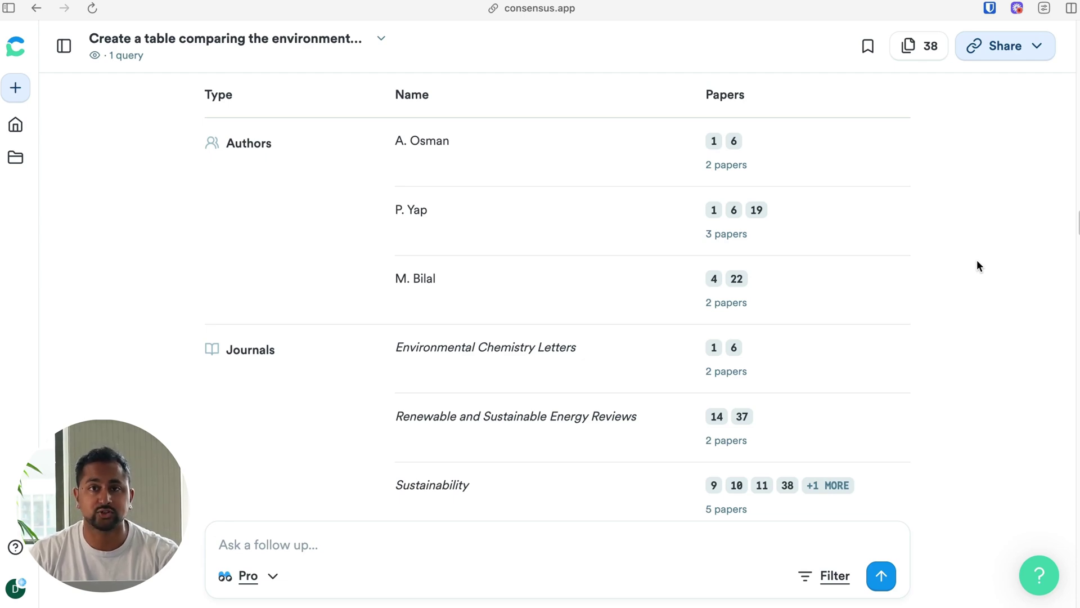
{"action": "scroll", "coordinate": [977, 261], "scroll_direction": "down", "scroll_amount": 10}
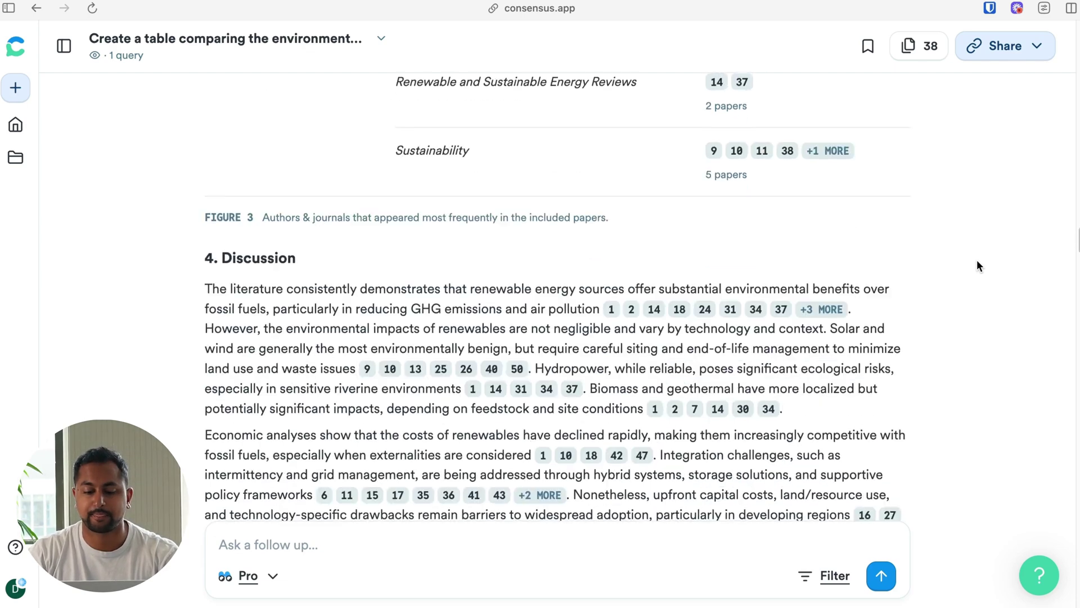
Step: Scroll through the Claims and Evidence Table, where GHG-reduction evidence is rated Strong
{"action": "scroll", "coordinate": [977, 265], "scroll_direction": "up", "scroll_amount": 5}
{"action": "scroll", "coordinate": [977, 266], "scroll_direction": "down", "scroll_amount": 10}
{"action": "scroll", "coordinate": [977, 265], "scroll_direction": "down", "scroll_amount": 4}
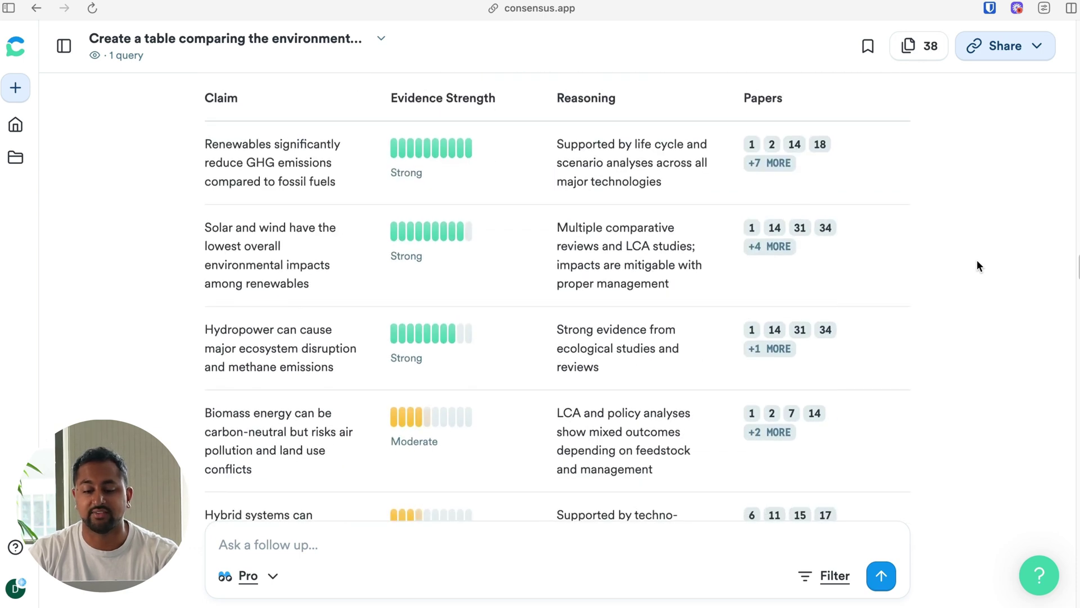
{"action": "scroll", "coordinate": [977, 265], "scroll_direction": "up", "scroll_amount": 2}
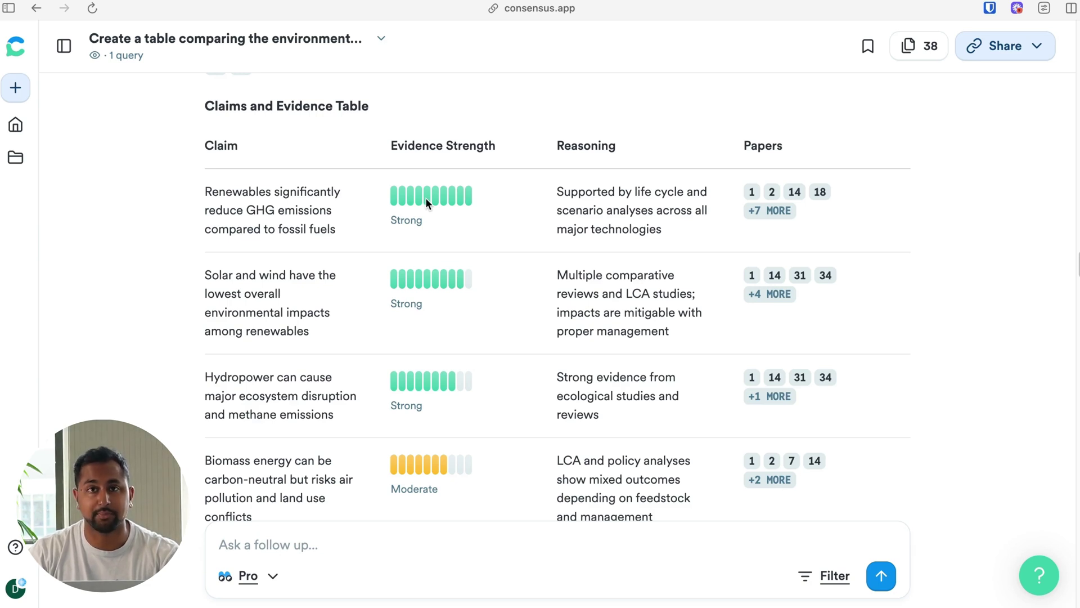
{"action": "scroll", "coordinate": [426, 197], "scroll_direction": "down", "scroll_amount": 1}
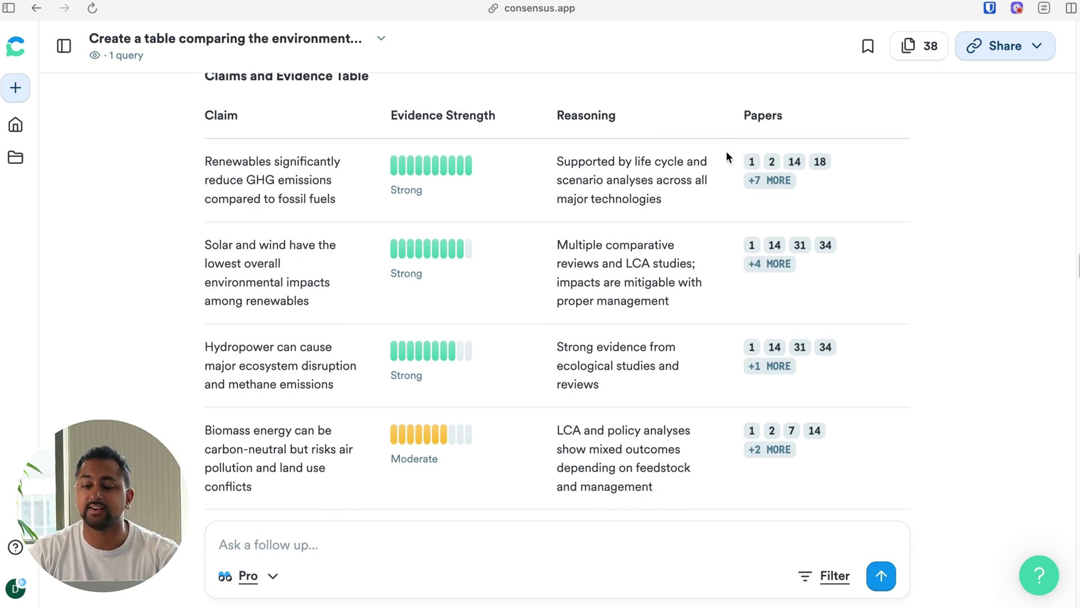
Step: Preview the paper behind citation 2, highlight part of the first claim, then scroll to the Conclusion
{"action": "mouse_move", "coordinate": [774, 164]}
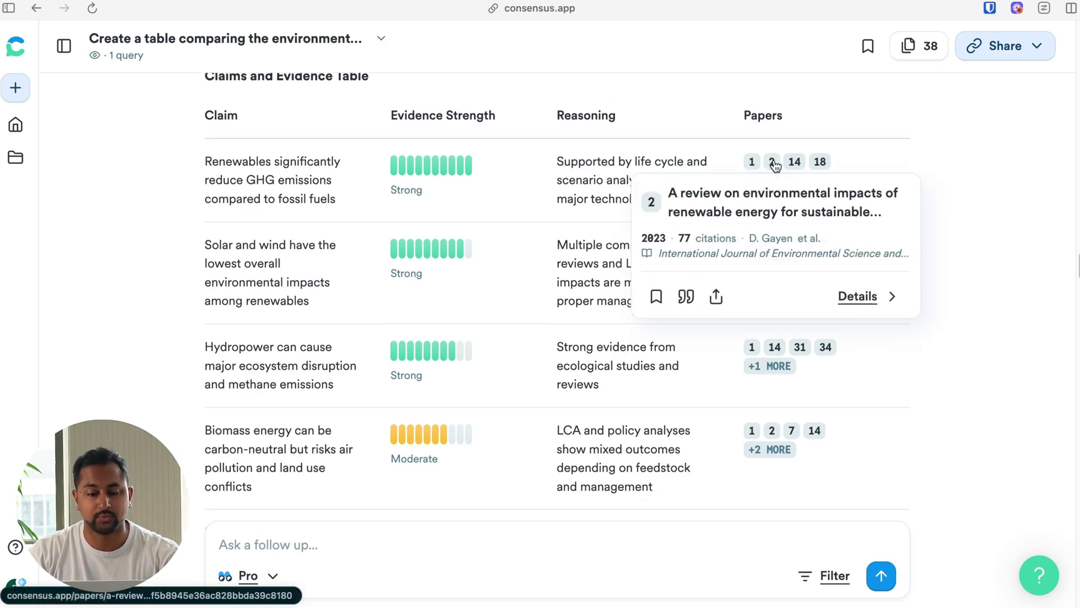
{"action": "left_click_drag", "start_coordinate": [287, 162], "coordinate": [326, 181]}
{"action": "left_click", "coordinate": [325, 183]}
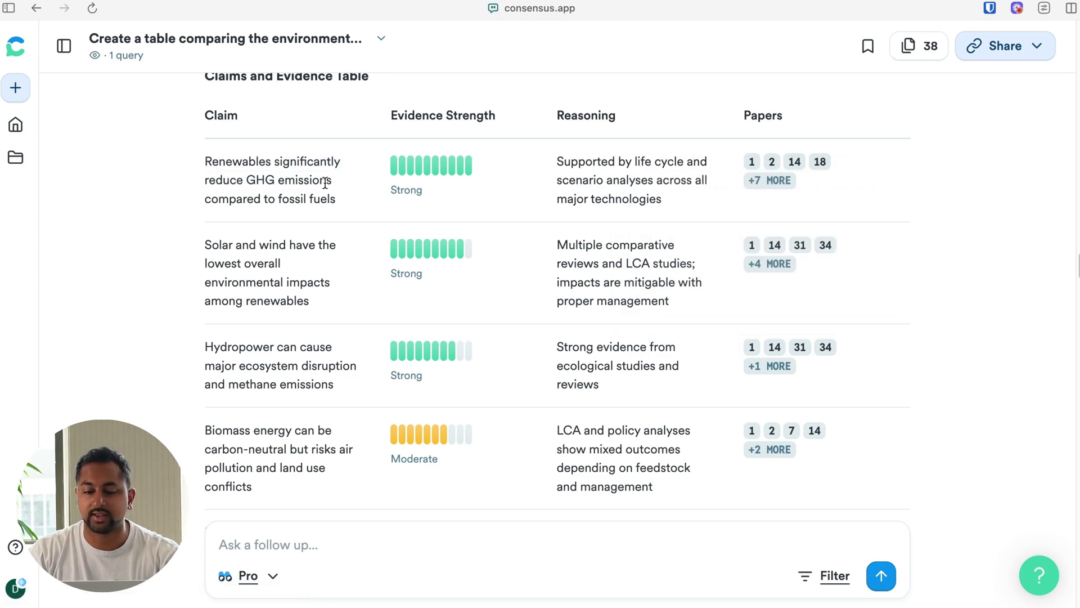
{"action": "scroll", "coordinate": [422, 162], "scroll_direction": "down", "scroll_amount": 12}
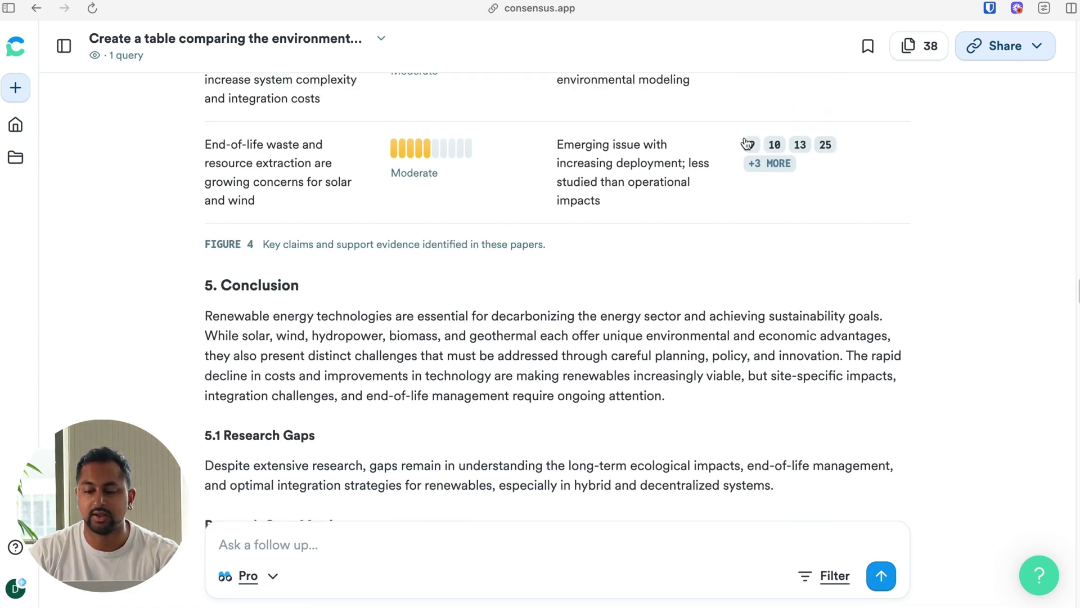
{"action": "scroll", "coordinate": [790, 176], "scroll_direction": "down", "scroll_amount": 1}
{"action": "scroll", "coordinate": [781, 94], "scroll_direction": "down", "scroll_amount": 1}
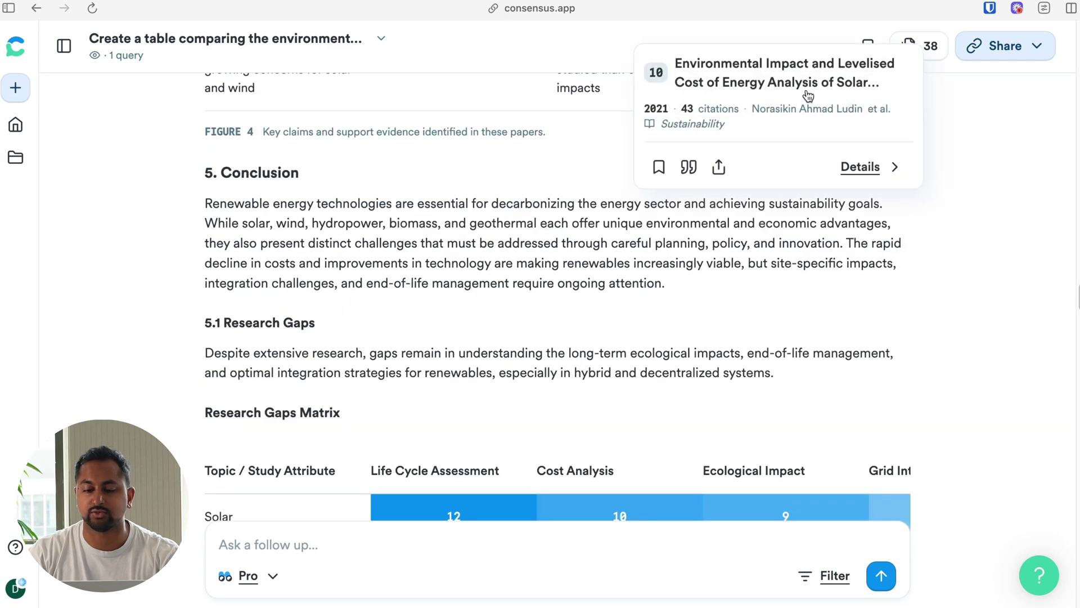
{"action": "scroll", "coordinate": [913, 311], "scroll_direction": "down", "scroll_amount": 3}
{"action": "scroll", "coordinate": [913, 314], "scroll_direction": "down", "scroll_amount": 2}
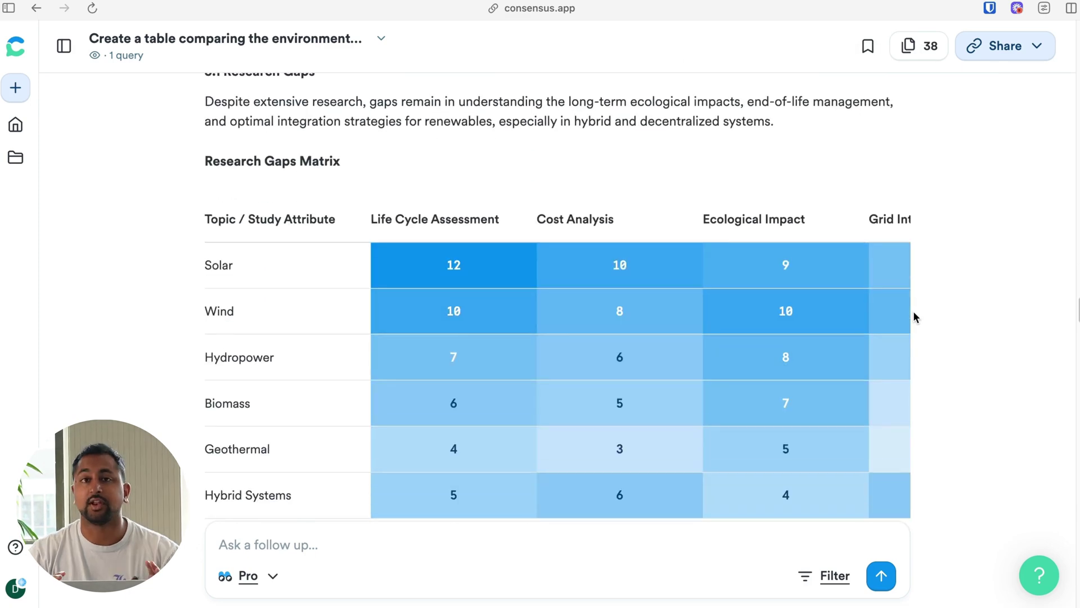
{"action": "scroll", "coordinate": [913, 314], "scroll_direction": "down", "scroll_amount": 2}
{"action": "scroll", "coordinate": [915, 317], "scroll_direction": "up", "scroll_amount": 1}
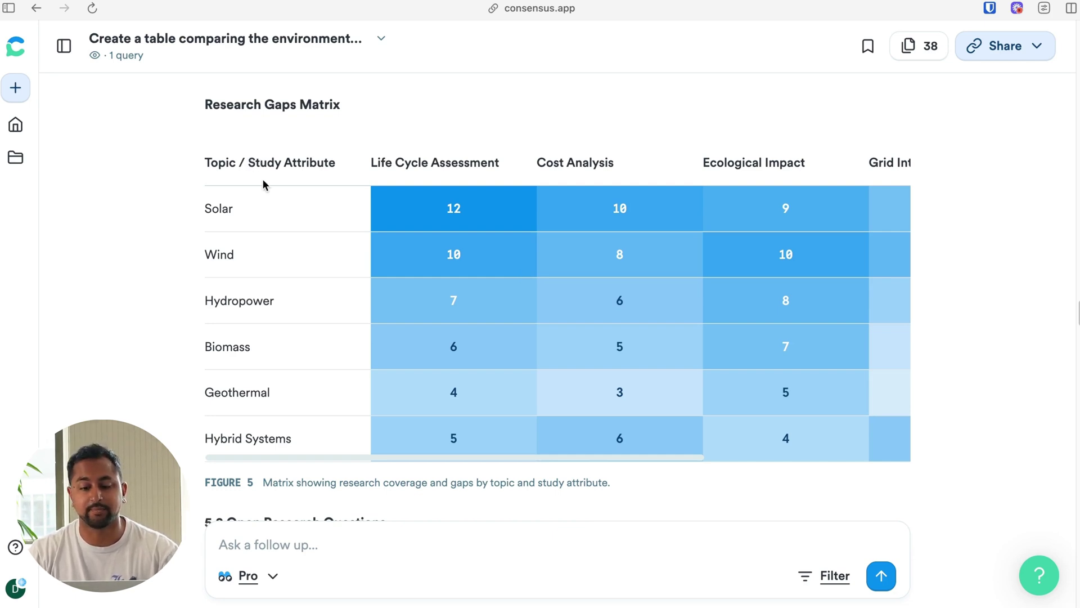
{"action": "scroll", "coordinate": [544, 263], "scroll_direction": "right", "scroll_amount": 5}
{"action": "scroll", "coordinate": [545, 263], "scroll_direction": "left", "scroll_amount": 5}
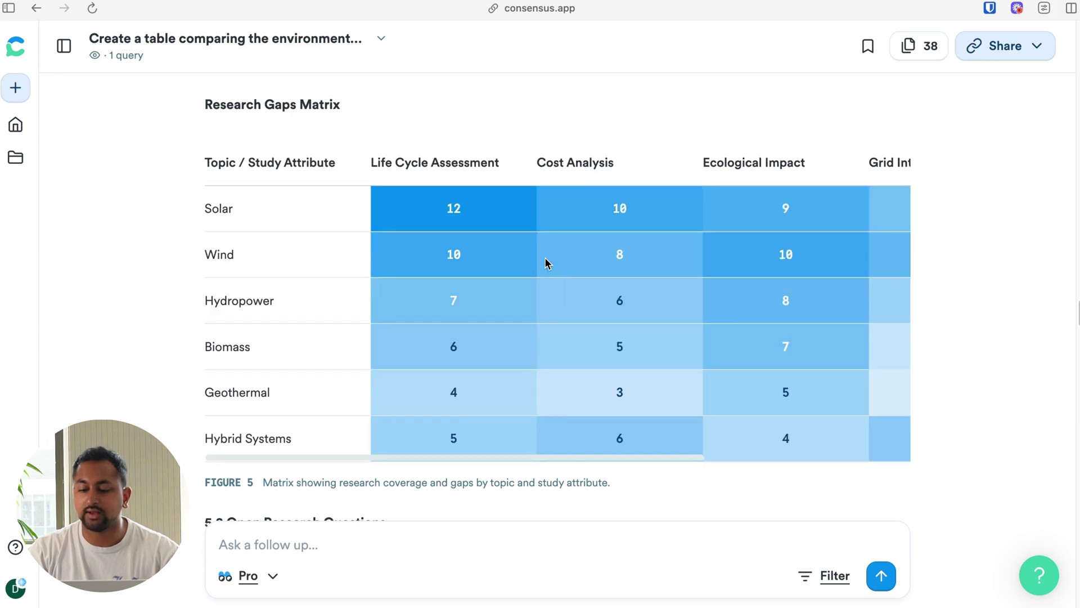
{"action": "left_click_drag", "start_coordinate": [412, 205], "coordinate": [482, 204]}
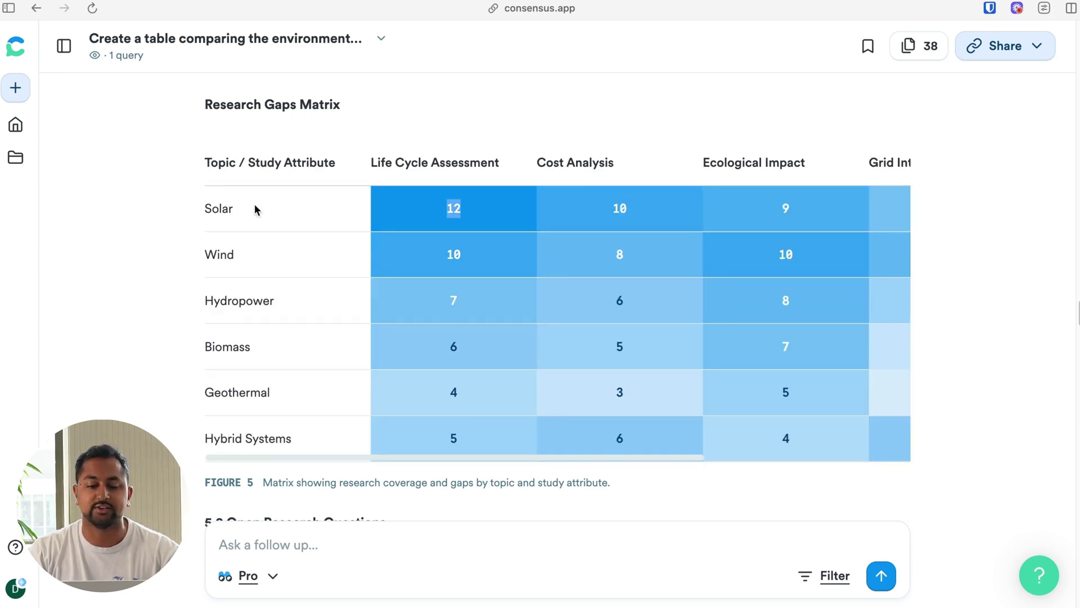
{"action": "left_click", "coordinate": [607, 208]}
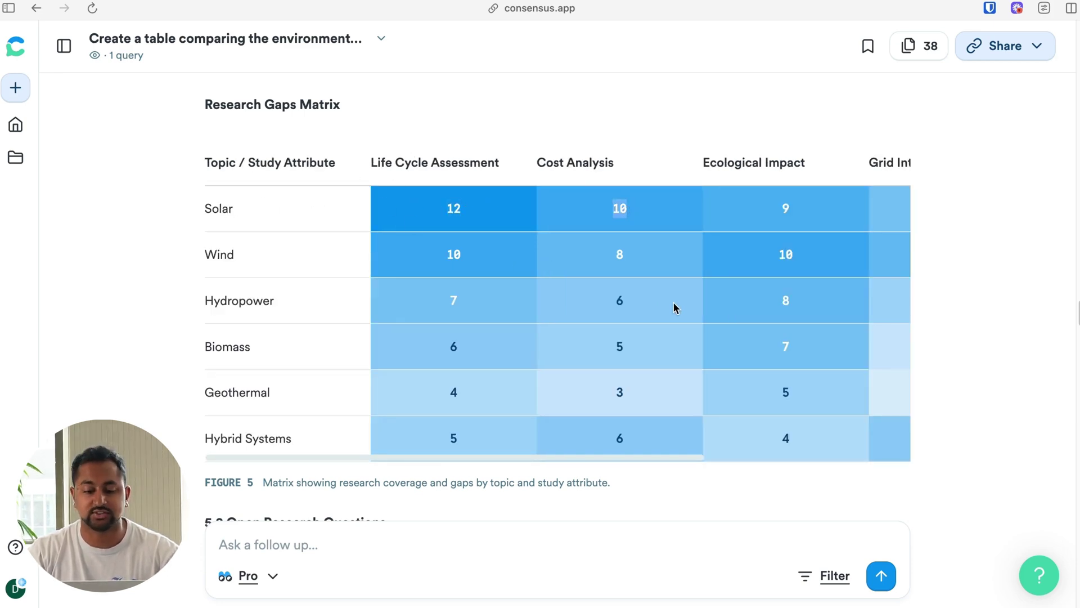
{"action": "scroll", "coordinate": [674, 304], "scroll_direction": "right", "scroll_amount": 5}
{"action": "scroll", "coordinate": [675, 306], "scroll_direction": "down", "scroll_amount": 2}
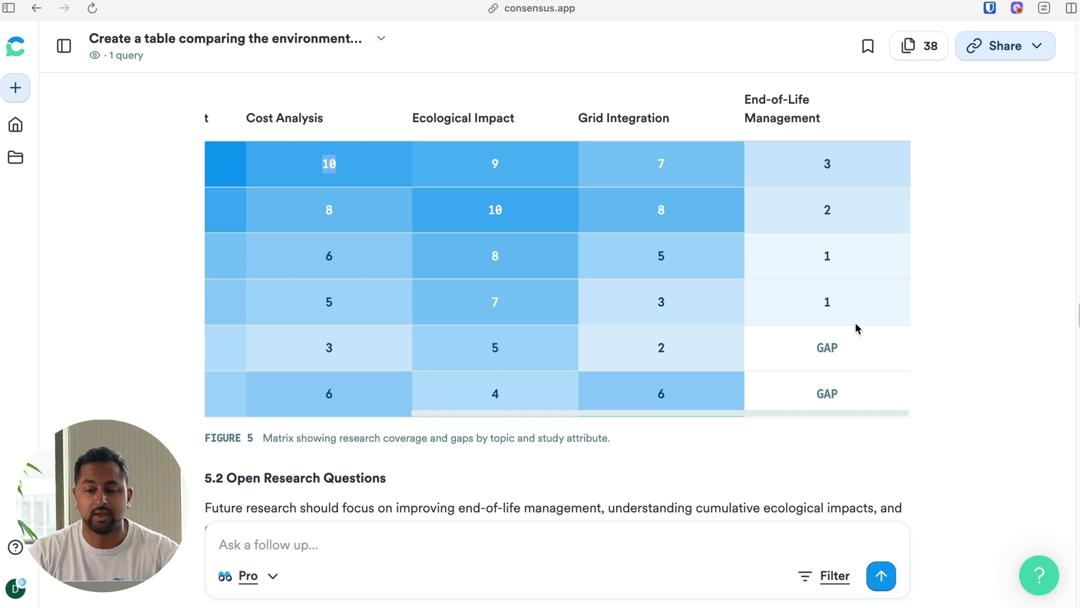
{"action": "left_click", "coordinate": [747, 99]}
{"action": "left_click_drag", "start_coordinate": [747, 99], "coordinate": [839, 116]}
{"action": "left_click", "coordinate": [827, 369]}
{"action": "scroll", "coordinate": [827, 369], "scroll_direction": "left", "scroll_amount": 5}
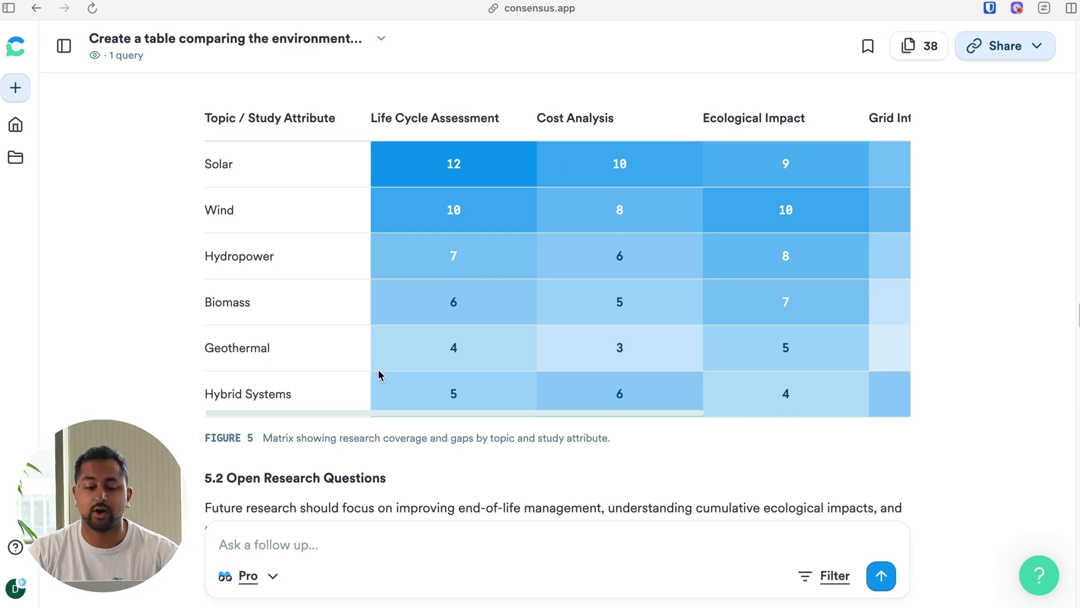
{"action": "scroll", "coordinate": [303, 347], "scroll_direction": "down", "scroll_amount": 2}
{"action": "scroll", "coordinate": [304, 349], "scroll_direction": "right", "scroll_amount": 5}
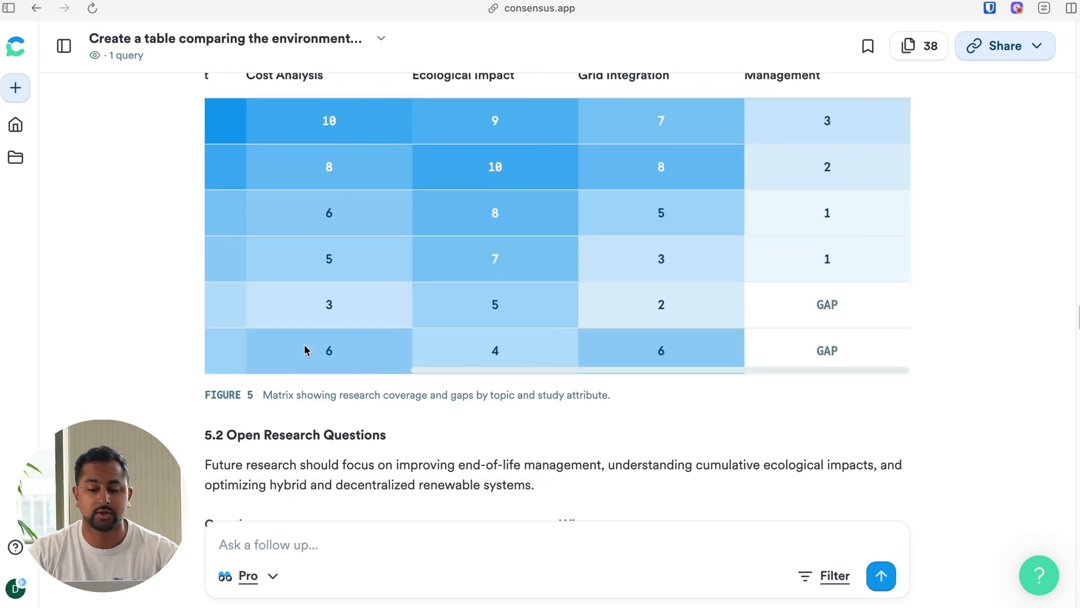
{"action": "scroll", "coordinate": [826, 309], "scroll_direction": "up", "scroll_amount": 2}
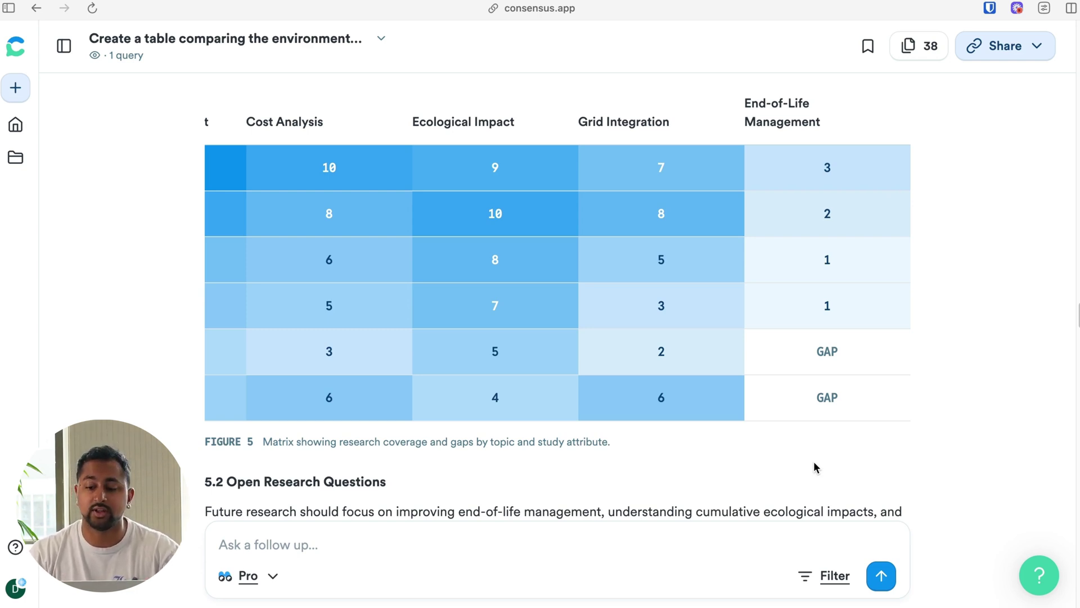
{"action": "left_click_drag", "start_coordinate": [842, 384], "coordinate": [811, 352]}
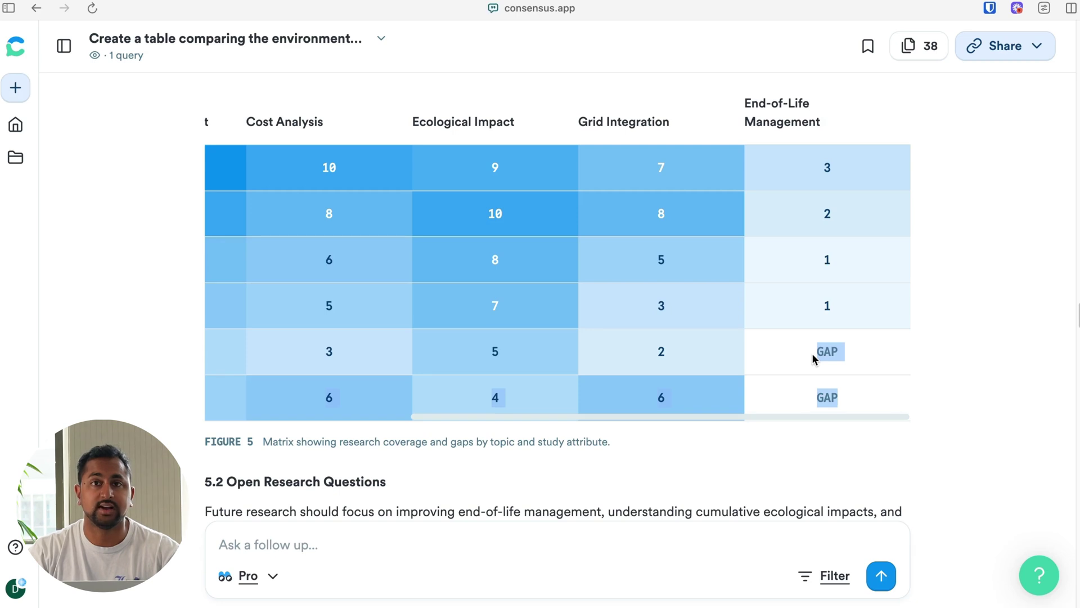
{"action": "left_click", "coordinate": [811, 353]}
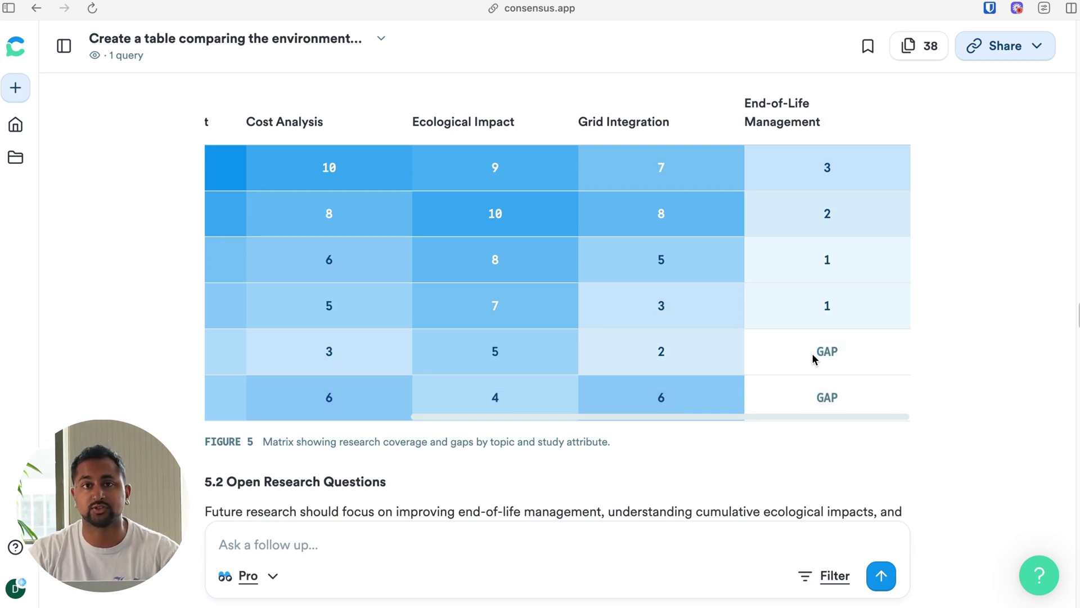
{"action": "scroll", "coordinate": [812, 353], "scroll_direction": "left", "scroll_amount": 5}
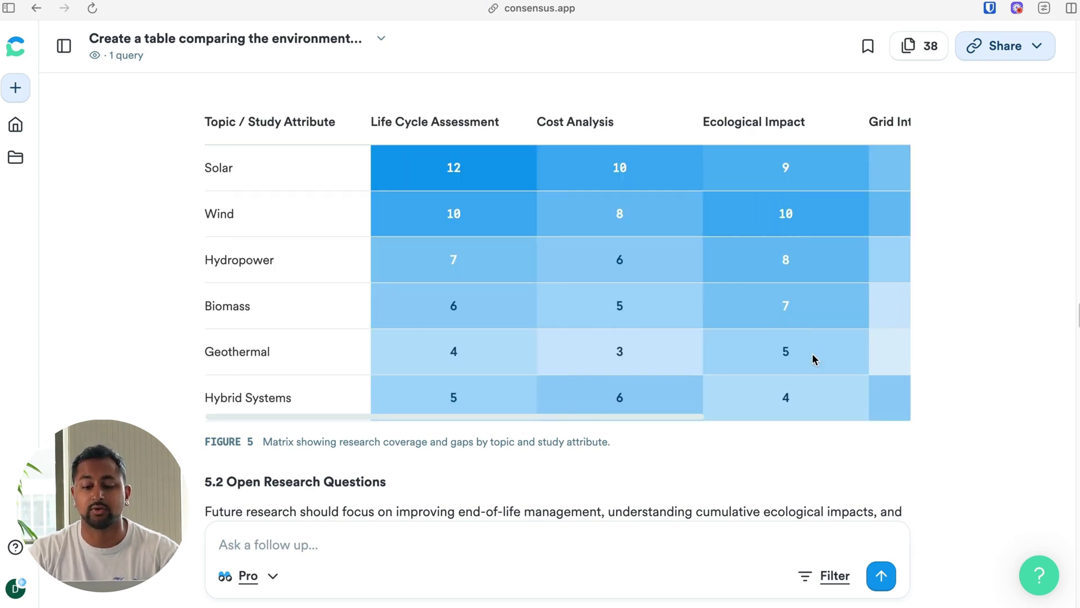
{"action": "scroll", "coordinate": [814, 358], "scroll_direction": "right", "scroll_amount": 5}
{"action": "scroll", "coordinate": [946, 376], "scroll_direction": "down", "scroll_amount": 6}
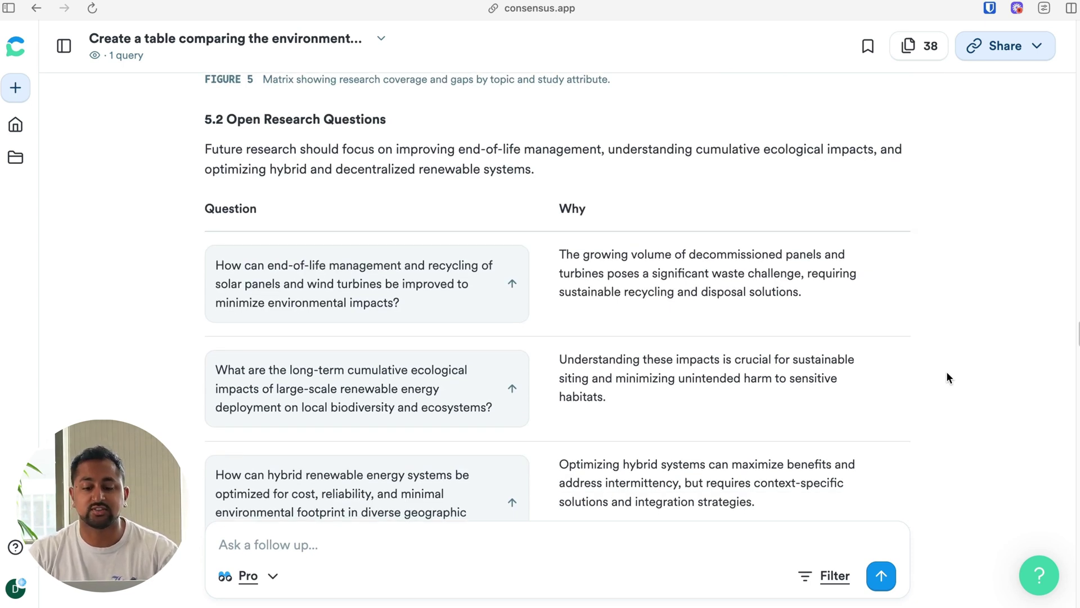
{"action": "scroll", "coordinate": [945, 376], "scroll_direction": "down", "scroll_amount": 2}
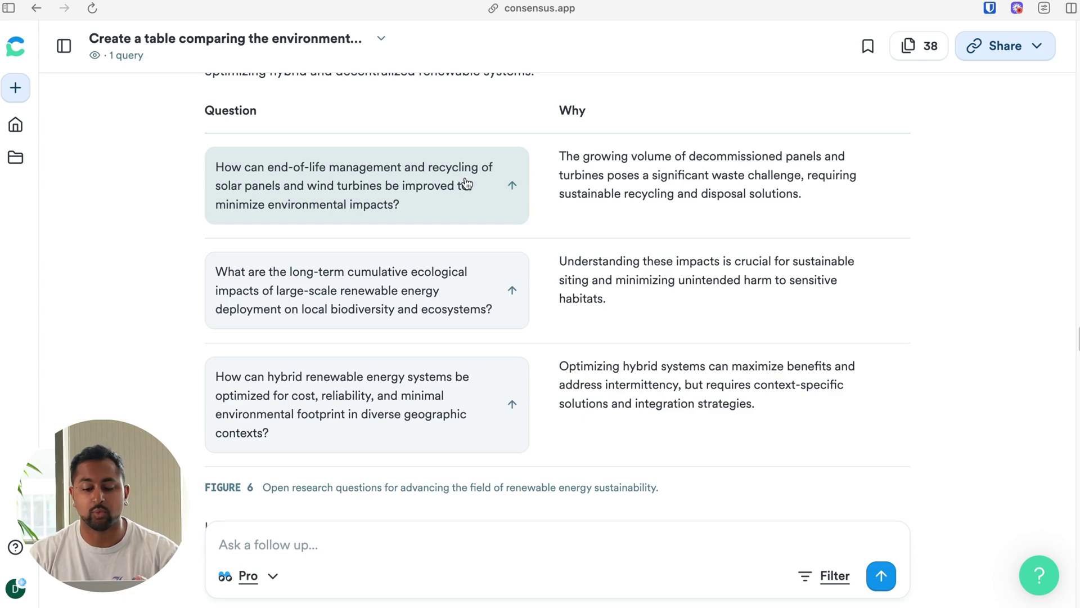
{"action": "scroll", "coordinate": [809, 471], "scroll_direction": "down", "scroll_amount": 10}
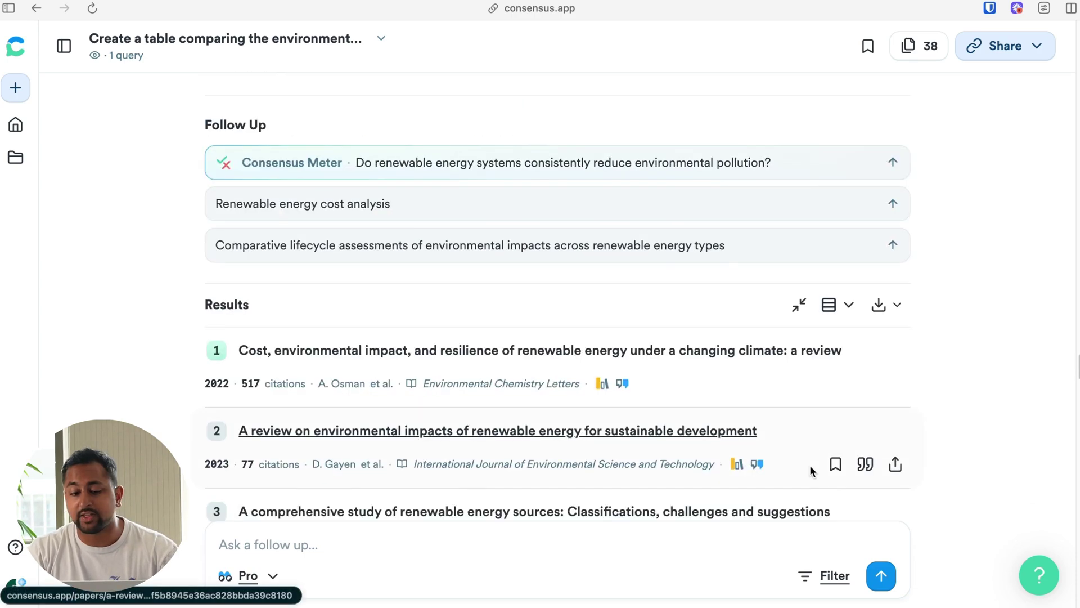
Step: Scroll to the end of the 50 results and load more papers
{"action": "scroll", "coordinate": [810, 470], "scroll_direction": "down", "scroll_amount": 9}
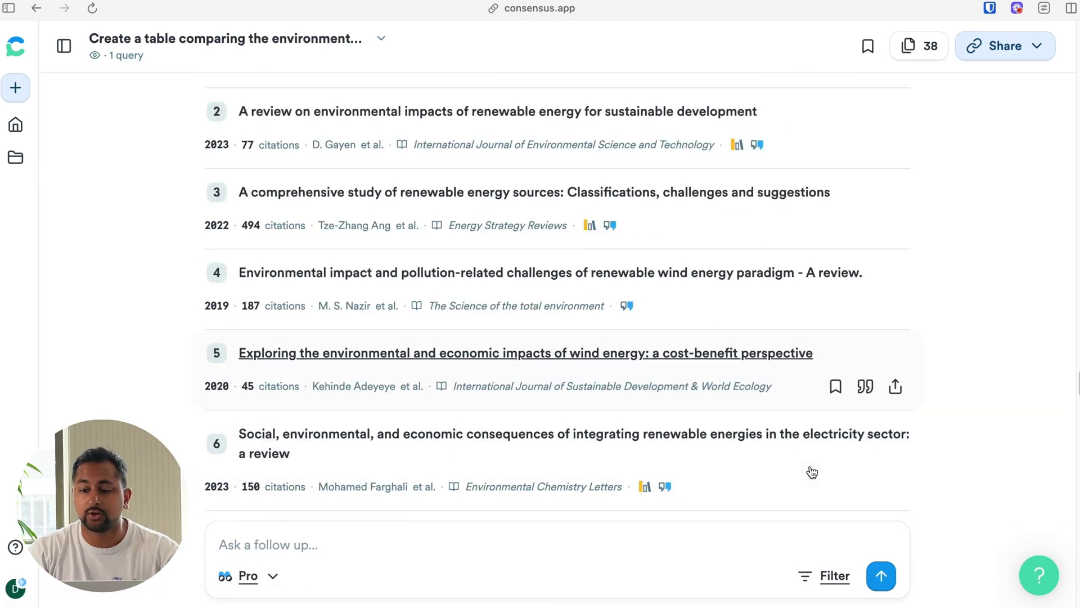
{"action": "scroll", "coordinate": [810, 470], "scroll_direction": "down", "scroll_amount": 10}
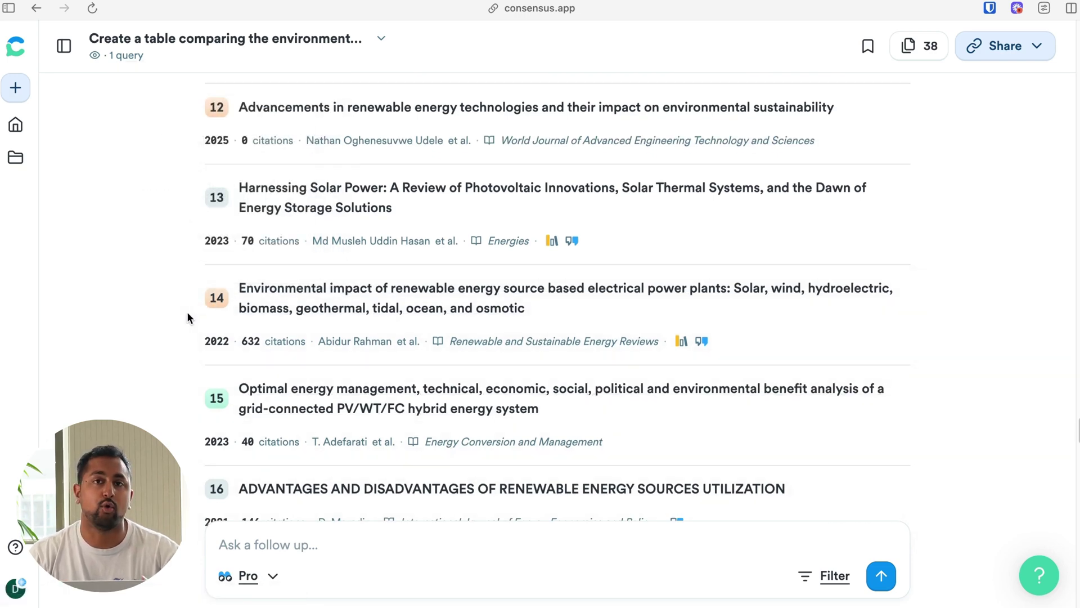
{"action": "scroll", "coordinate": [188, 318], "scroll_direction": "down", "scroll_amount": 3}
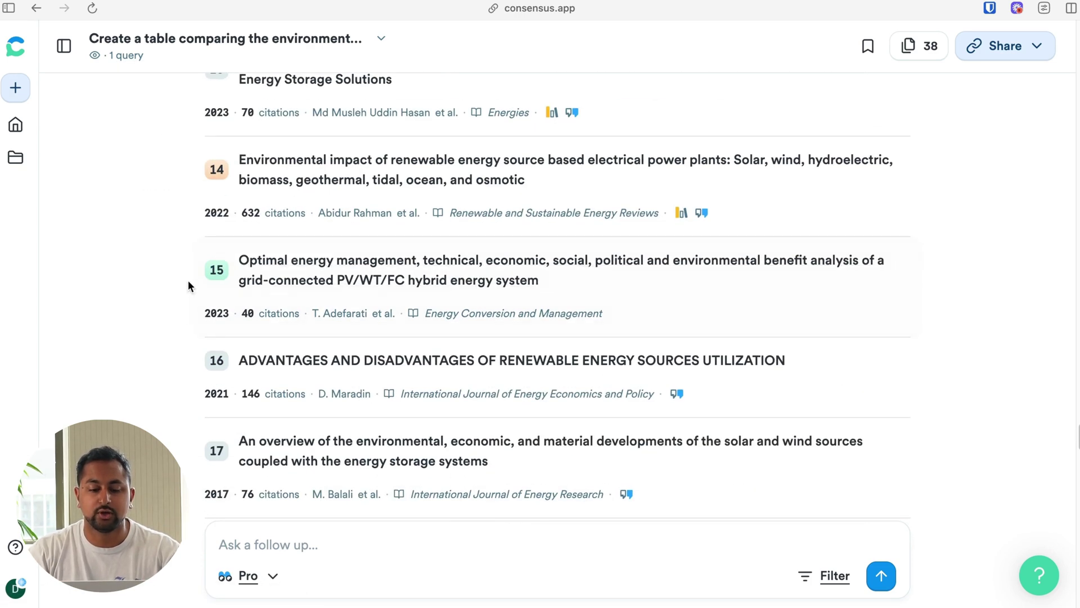
{"action": "mouse_move", "coordinate": [213, 276]}
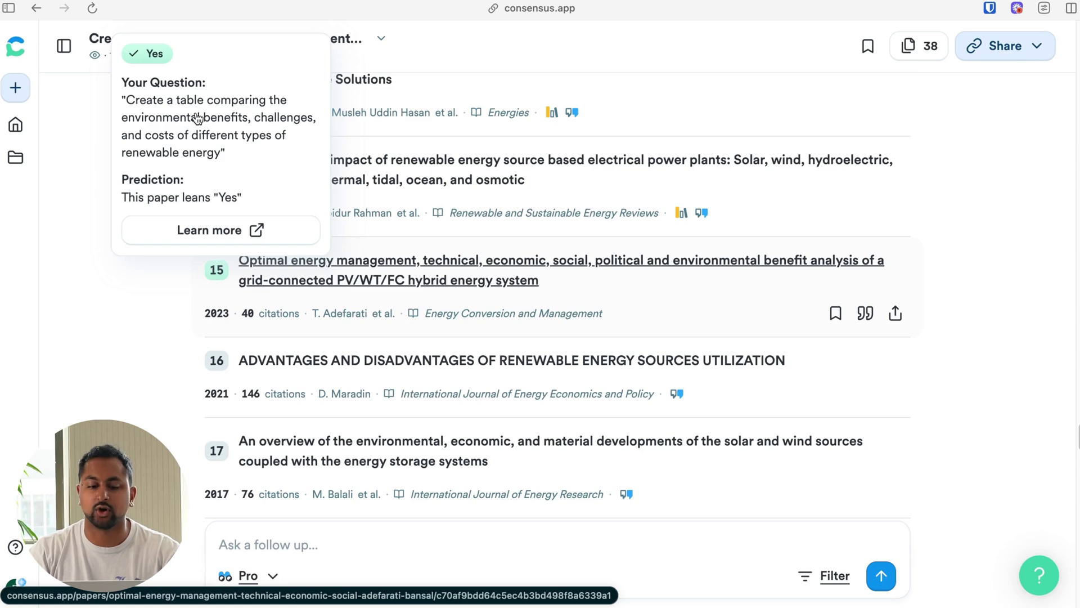
{"action": "scroll", "coordinate": [124, 291], "scroll_direction": "down", "scroll_amount": 20}
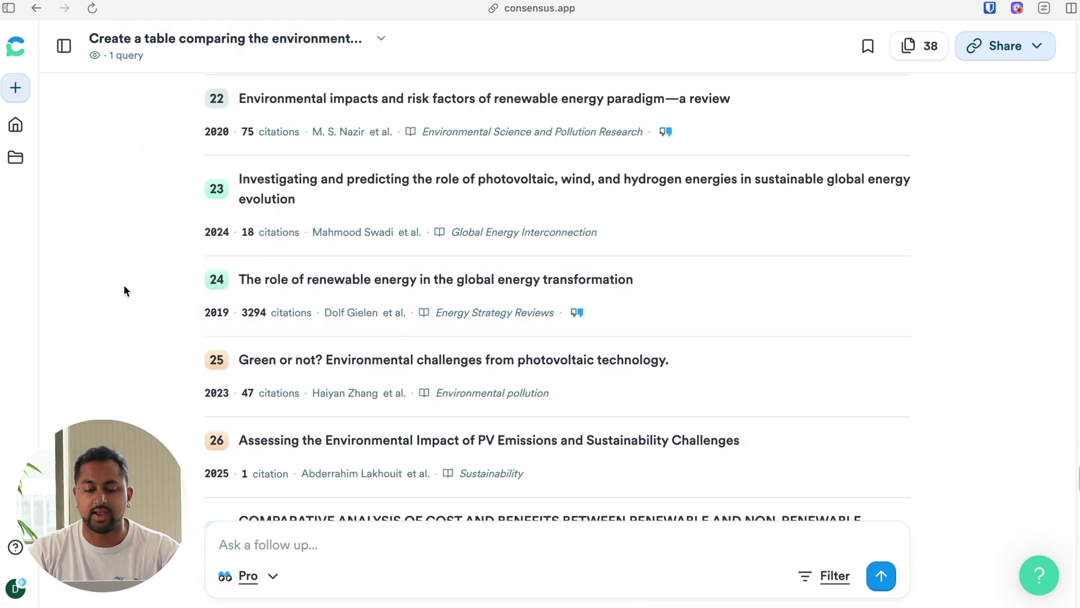
{"action": "scroll", "coordinate": [123, 291], "scroll_direction": "down", "scroll_amount": 20}
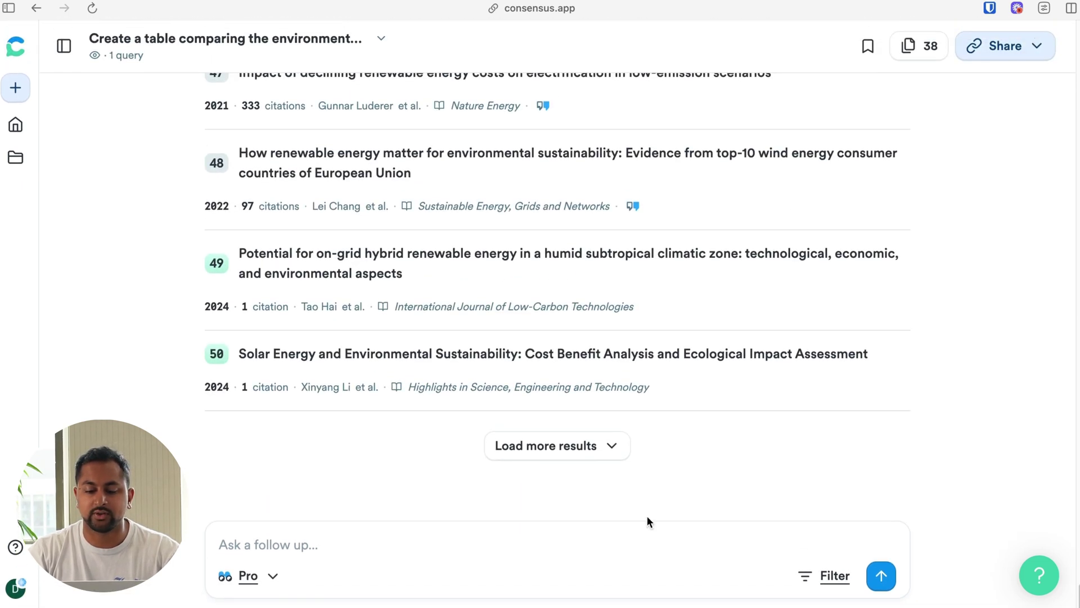
{"action": "left_click", "coordinate": [585, 442]}
Step: Scroll to the bottom again and load a second batch of additional papers
{"action": "scroll", "coordinate": [968, 367], "scroll_direction": "down", "scroll_amount": 4}
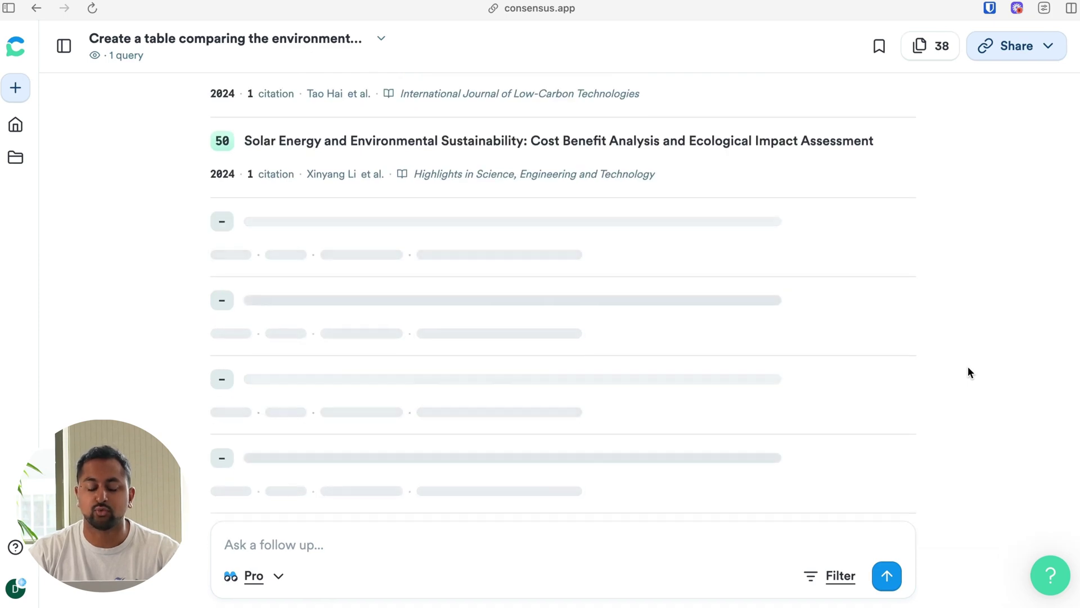
{"action": "scroll", "coordinate": [633, 462], "scroll_direction": "down", "scroll_amount": 3}
{"action": "scroll", "coordinate": [633, 462], "scroll_direction": "down", "scroll_amount": 8}
{"action": "scroll", "coordinate": [631, 460], "scroll_direction": "up", "scroll_amount": 12}
{"action": "scroll", "coordinate": [631, 460], "scroll_direction": "down", "scroll_amount": 6}
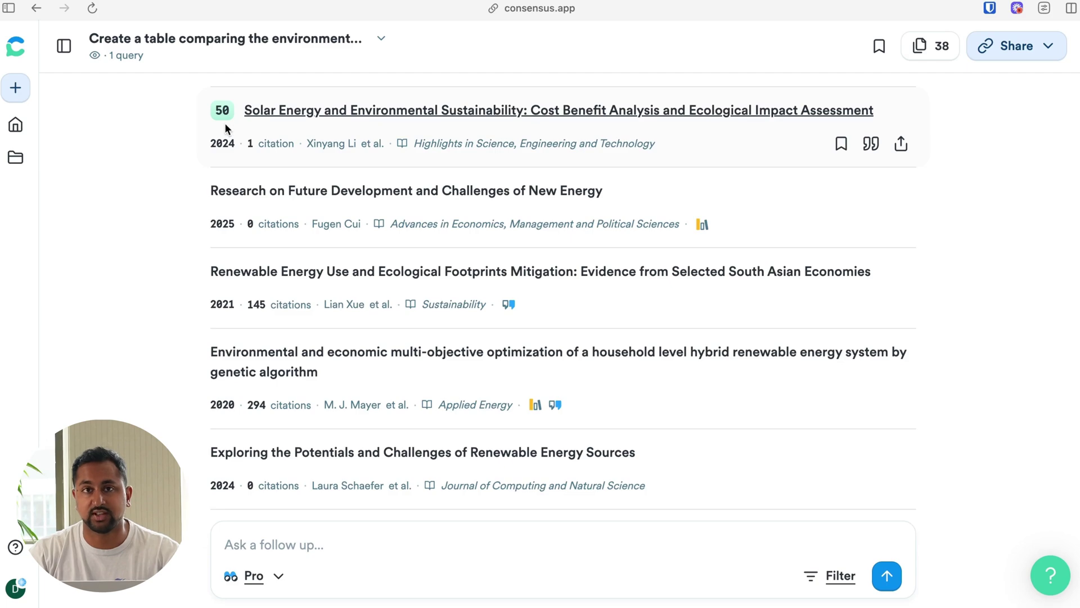
{"action": "scroll", "coordinate": [390, 306], "scroll_direction": "down", "scroll_amount": 15}
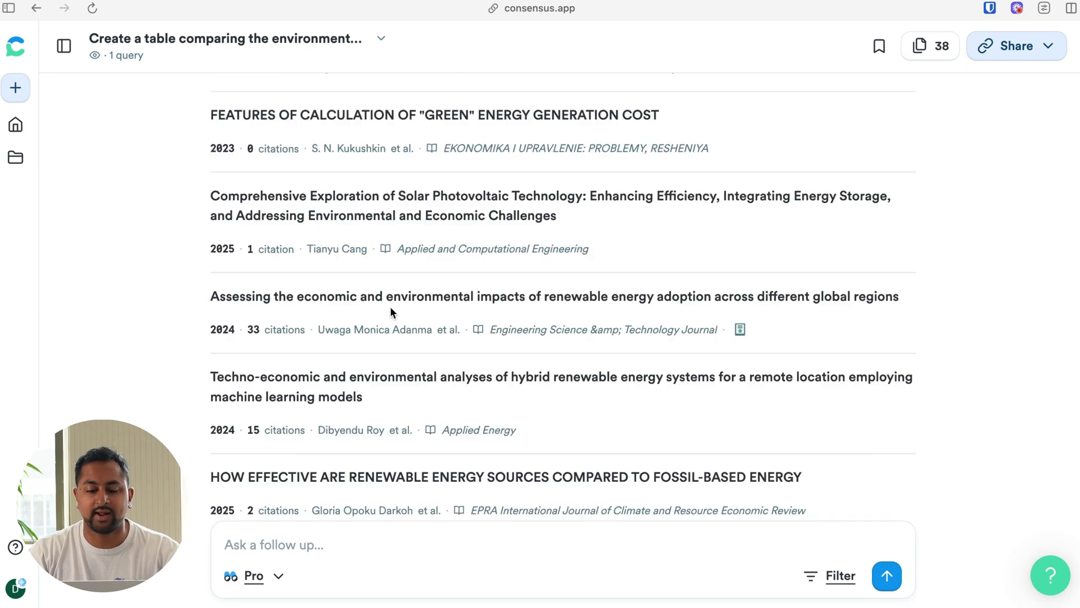
{"action": "scroll", "coordinate": [391, 308], "scroll_direction": "down", "scroll_amount": 20}
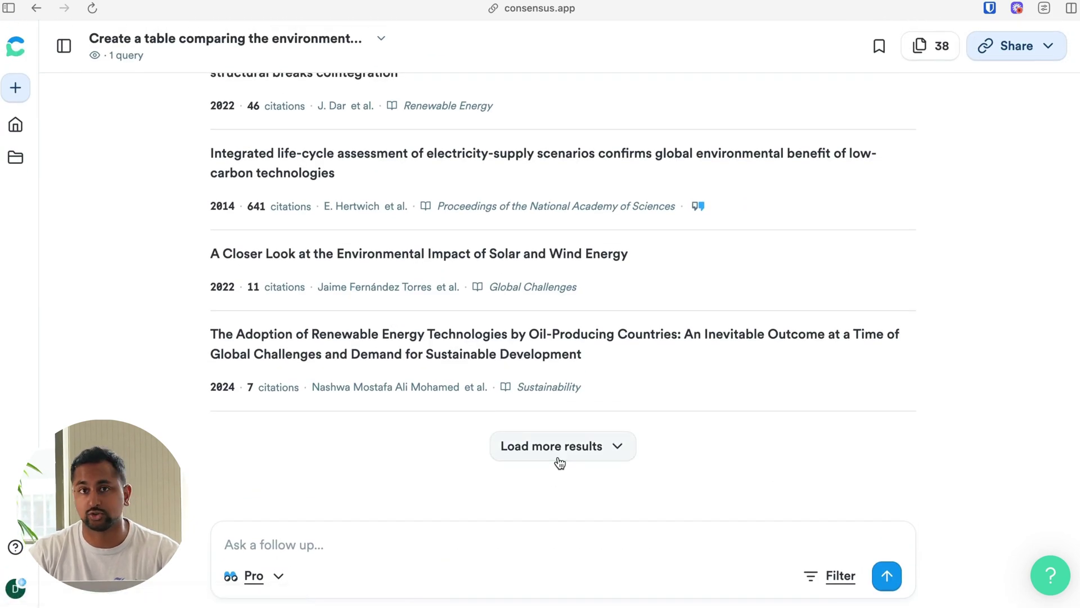
{"action": "left_click", "coordinate": [559, 458]}
{"action": "scroll", "coordinate": [751, 368], "scroll_direction": "down", "scroll_amount": 10}
{"action": "scroll", "coordinate": [750, 368], "scroll_direction": "down", "scroll_amount": 10}
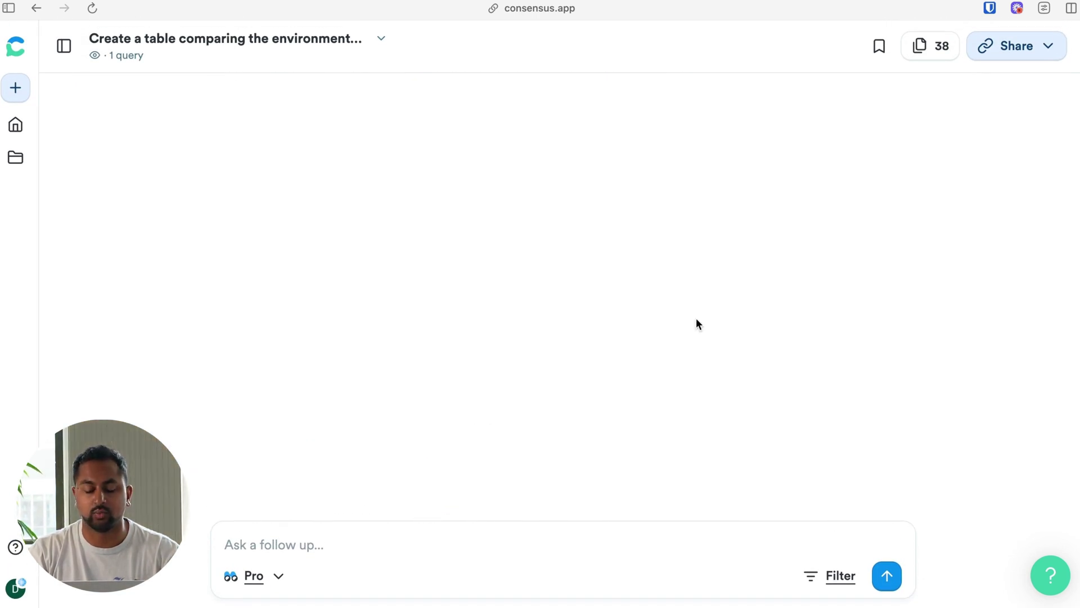
{"action": "scroll", "coordinate": [697, 321], "scroll_direction": "up", "scroll_amount": 15}
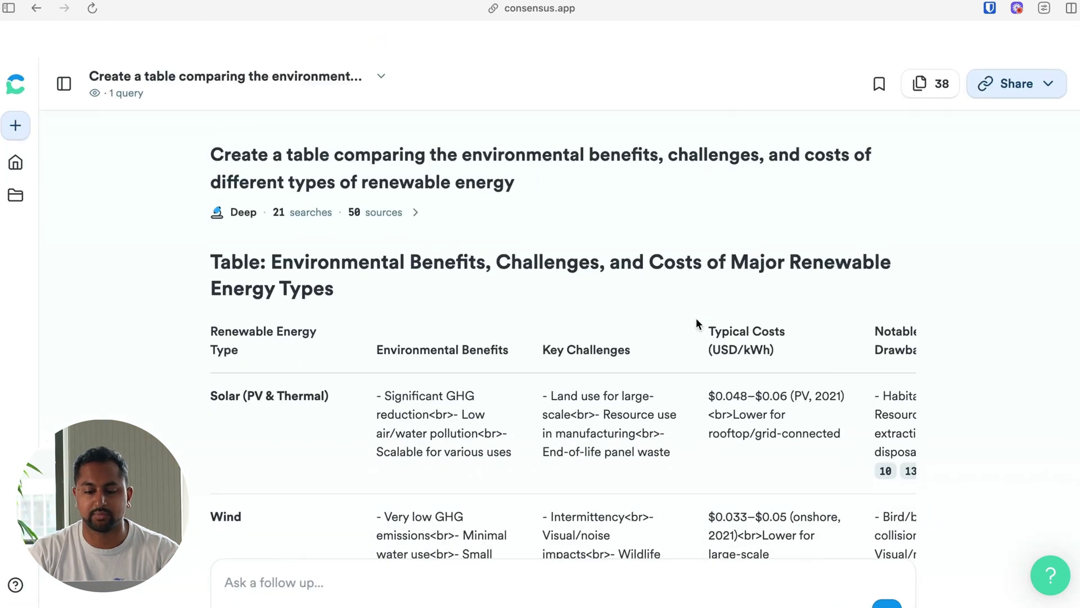
{"action": "left_click", "coordinate": [396, 175]}
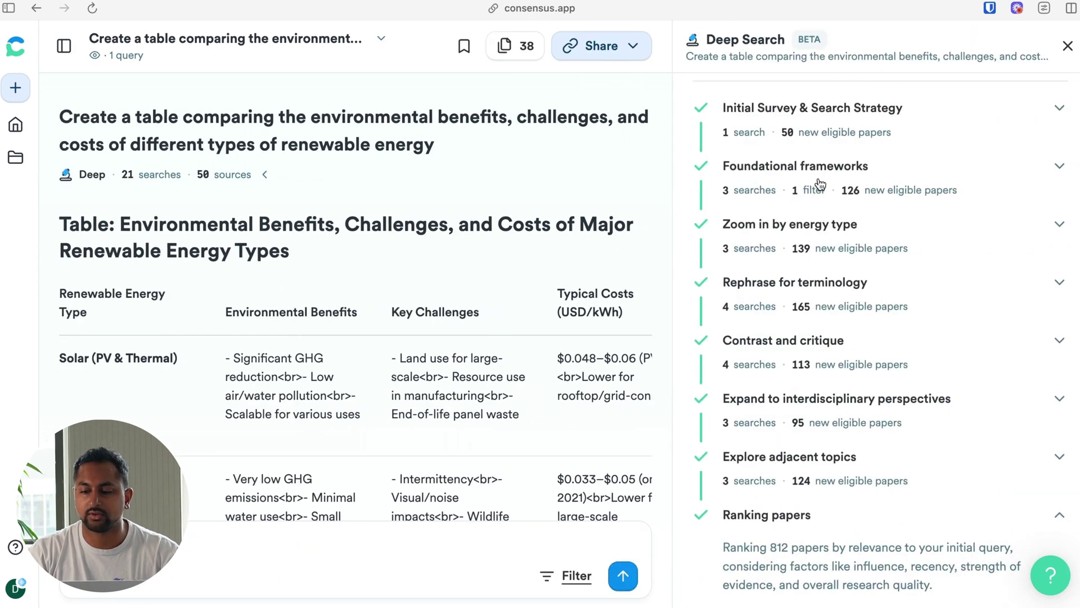
{"action": "scroll", "coordinate": [820, 185], "scroll_direction": "up", "scroll_amount": 2}
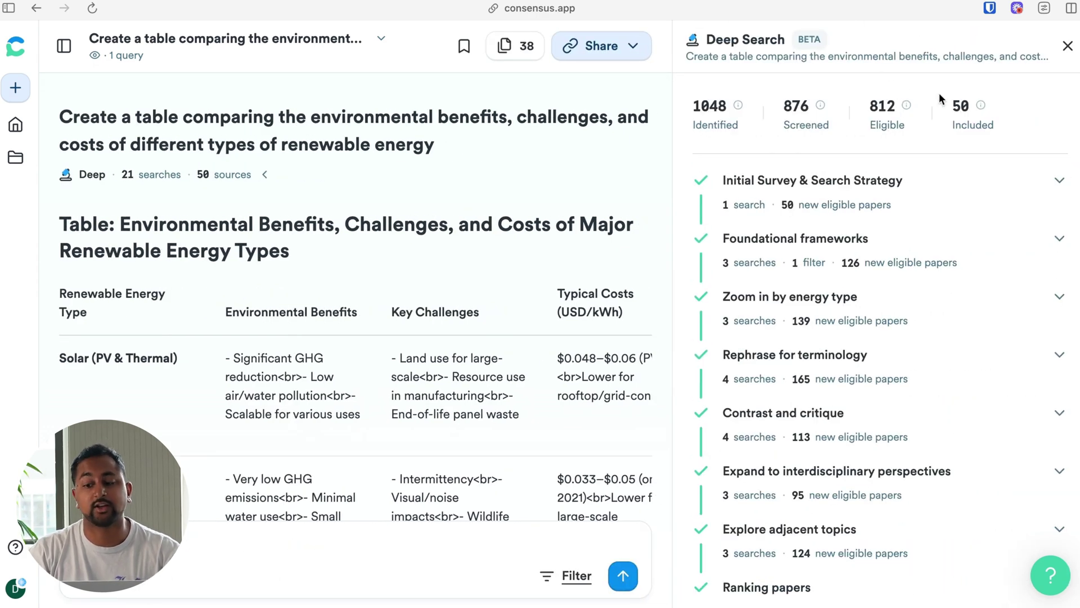
{"action": "left_click", "coordinate": [1067, 46]}
{"action": "scroll", "coordinate": [665, 279], "scroll_direction": "down", "scroll_amount": 10}
{"action": "scroll", "coordinate": [665, 279], "scroll_direction": "up", "scroll_amount": 15}
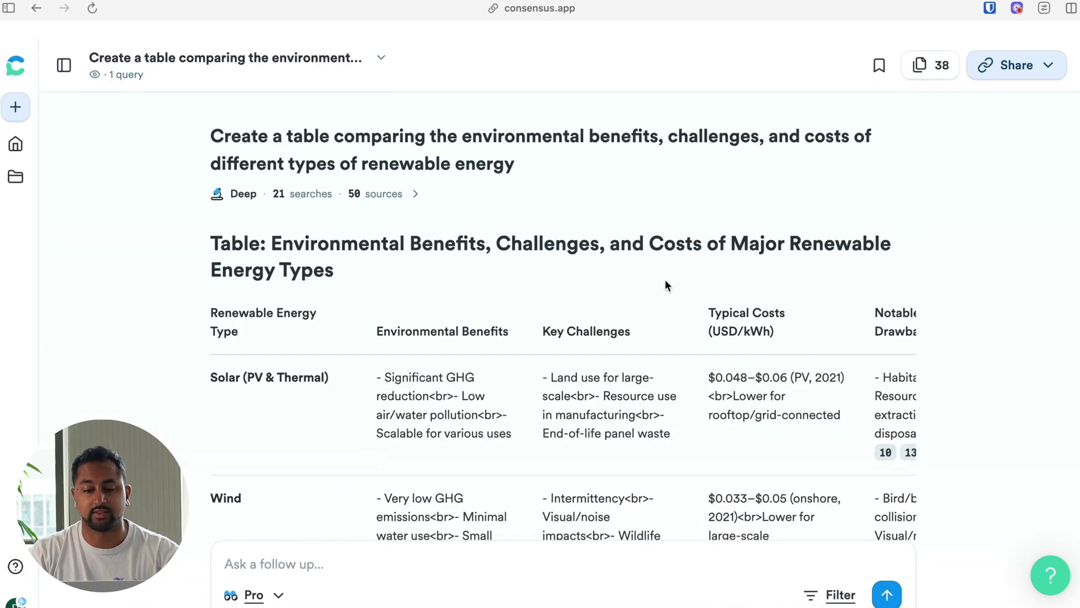
{"action": "left_click", "coordinate": [543, 547]}
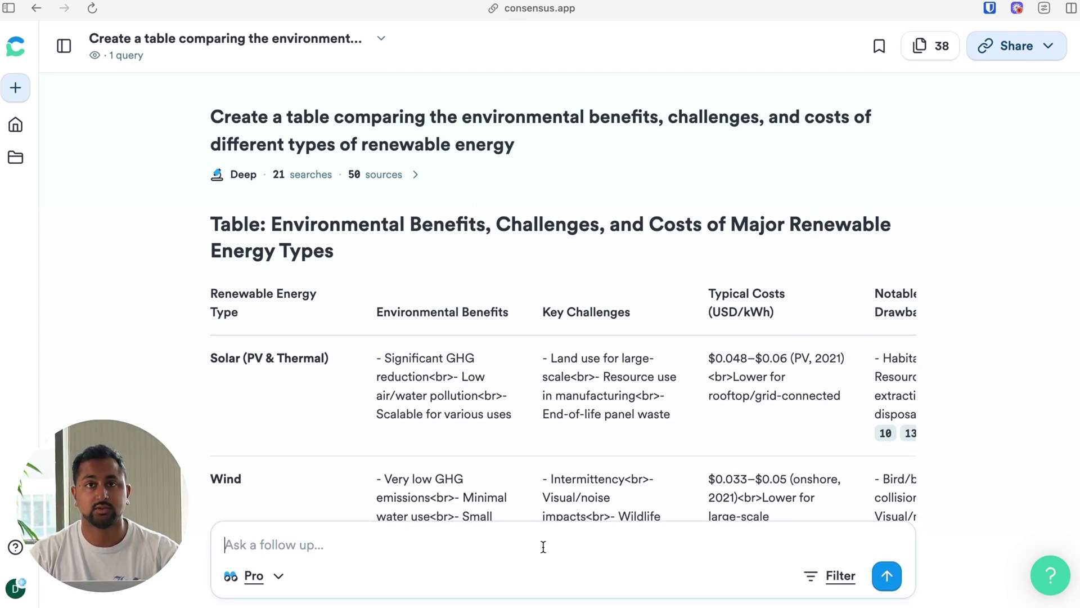
Step: Ask the follow-up 'Can you create a table just comparing solar and wind costs?'
{"action": "type", "text": "Can you create"}
{"action": "key", "text": "BackSpace"}
{"action": "key", "text": "BackSpace"}
{"action": "type", "text": "ate a "}
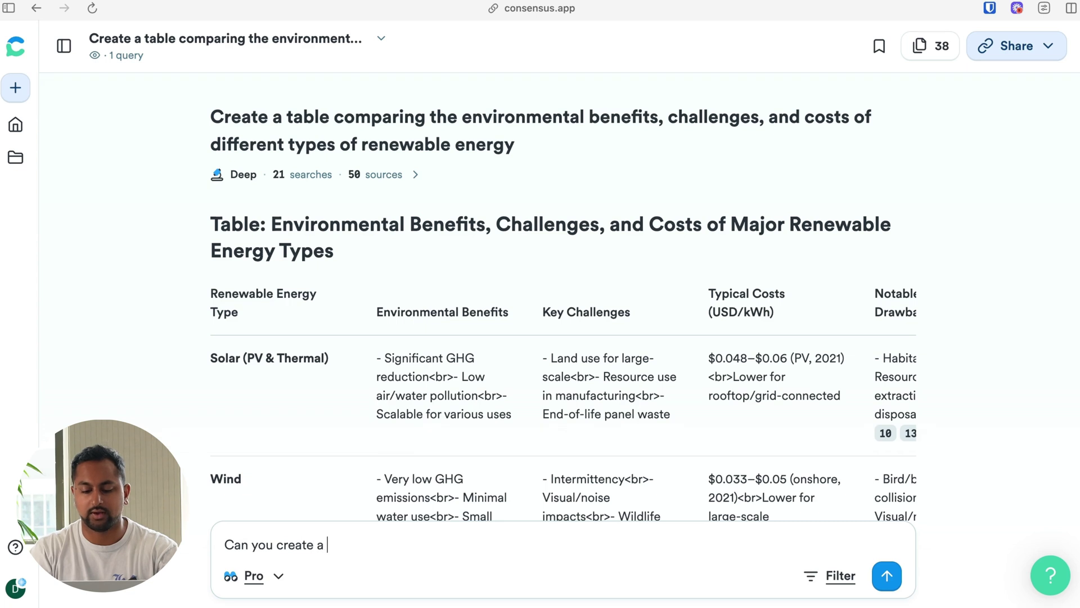
{"action": "type", "text": "table just compari"}
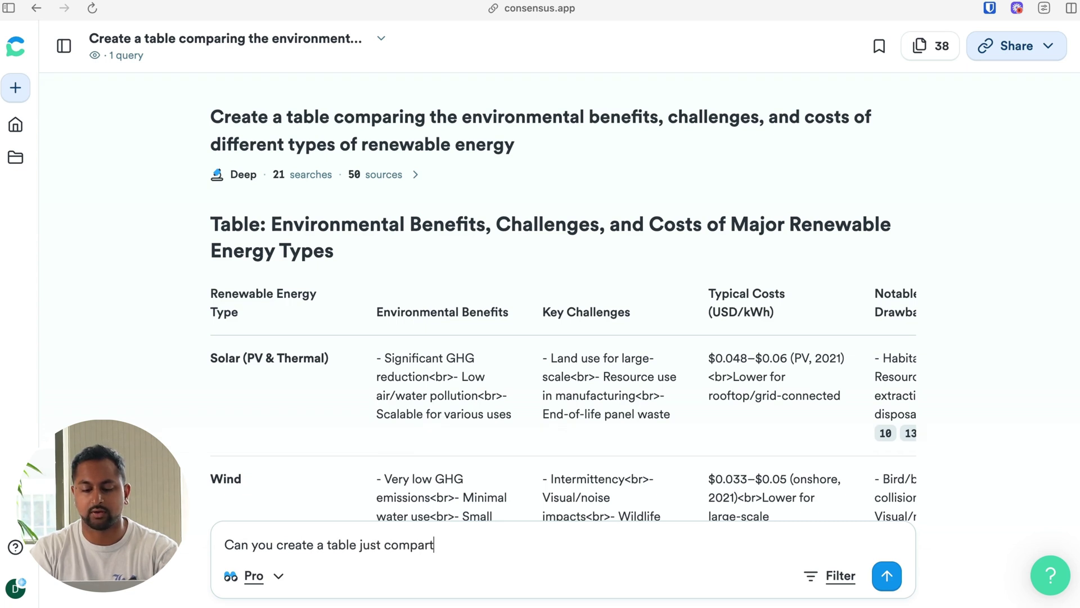
{"action": "type", "text": "ng solar and win"}
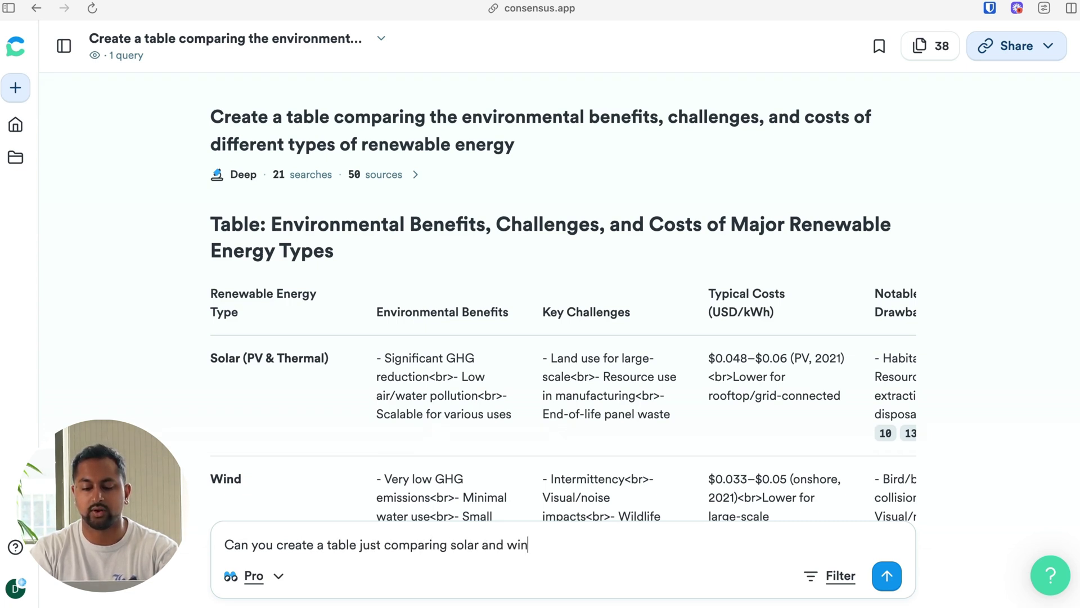
{"action": "type", "text": "d costs?"}
{"action": "key", "text": "Return"}
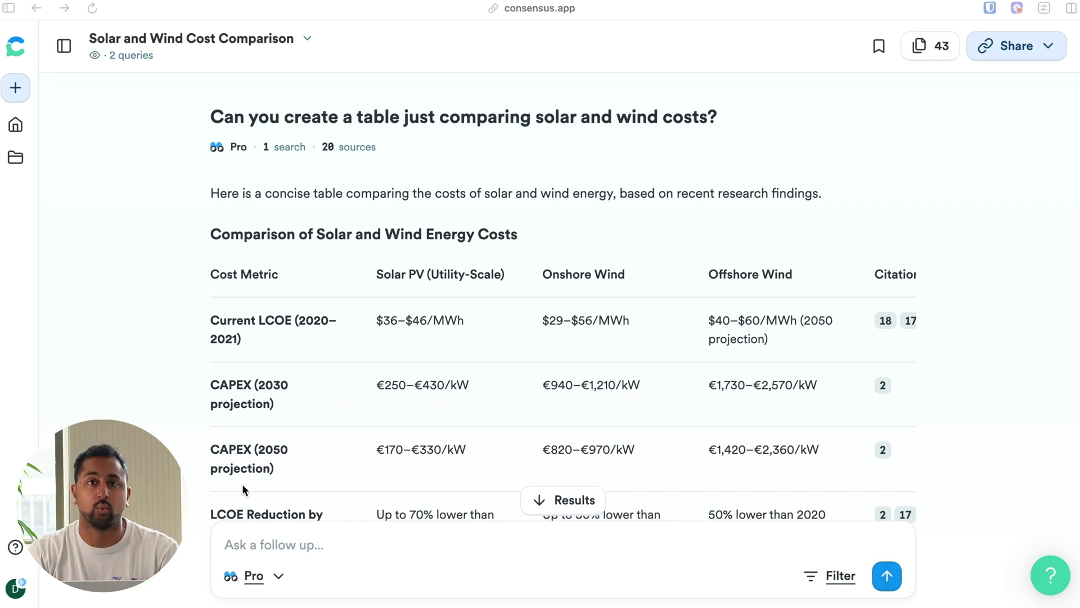
{"action": "scroll", "coordinate": [454, 279], "scroll_direction": "down", "scroll_amount": 3}
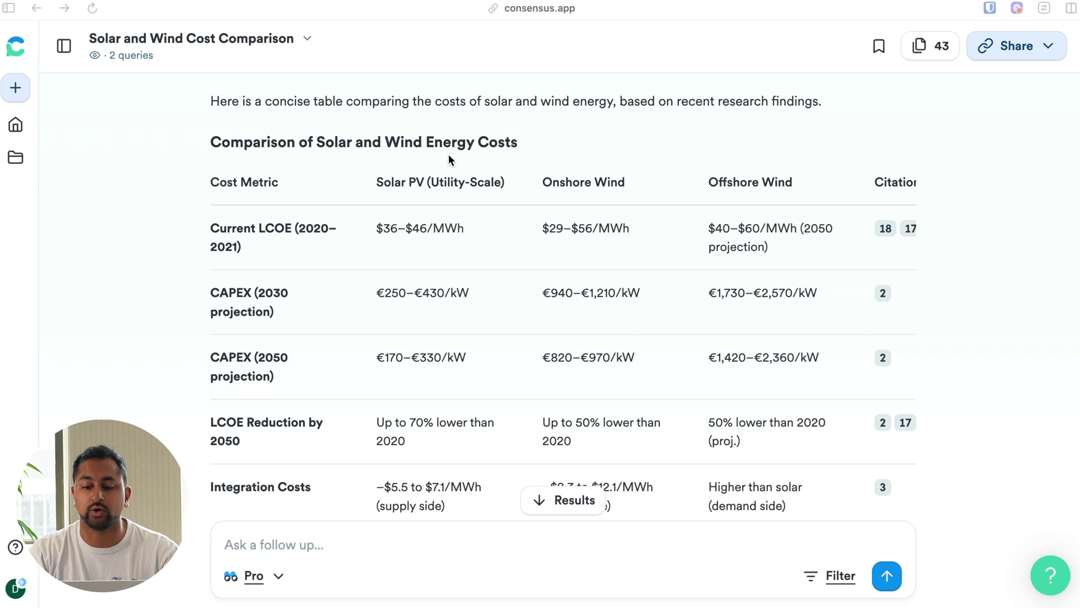
{"action": "scroll", "coordinate": [448, 154], "scroll_direction": "down", "scroll_amount": 1}
{"action": "scroll", "coordinate": [558, 303], "scroll_direction": "right", "scroll_amount": 2}
{"action": "scroll", "coordinate": [558, 303], "scroll_direction": "left", "scroll_amount": 2}
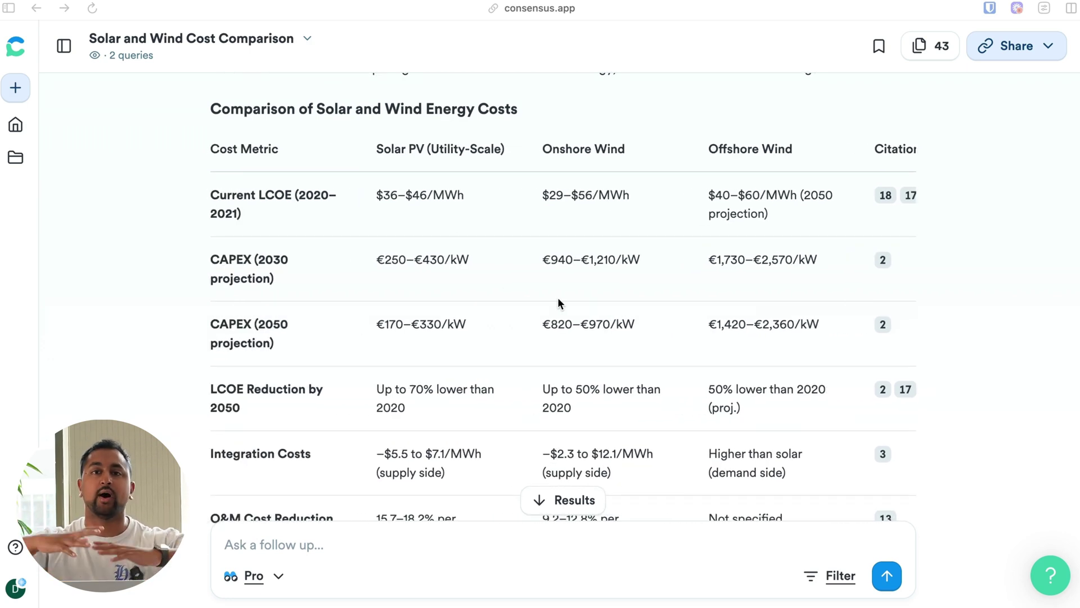
{"action": "scroll", "coordinate": [558, 298], "scroll_direction": "down", "scroll_amount": 3}
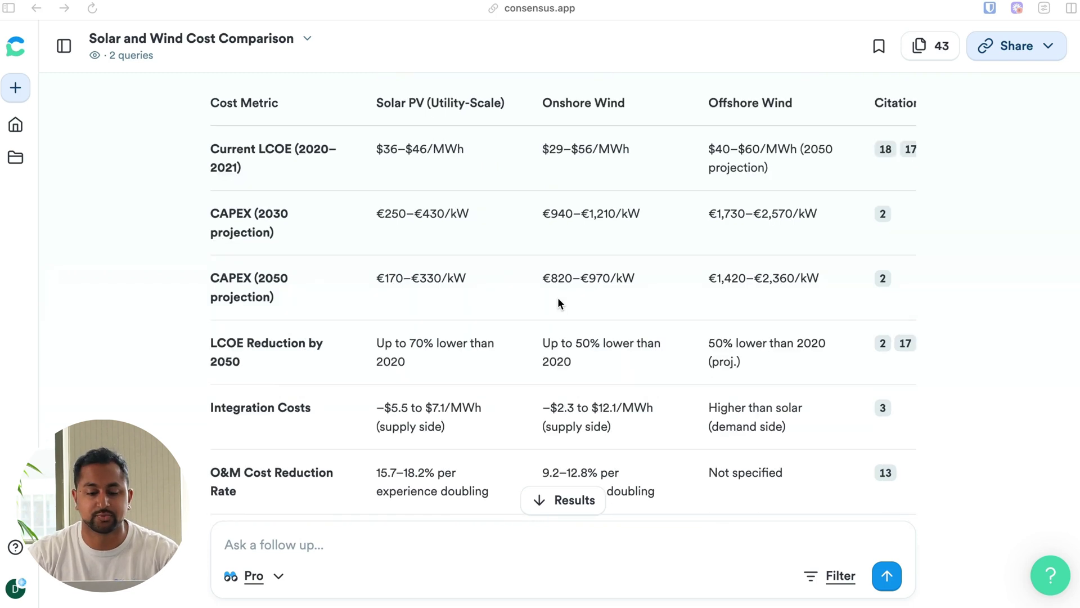